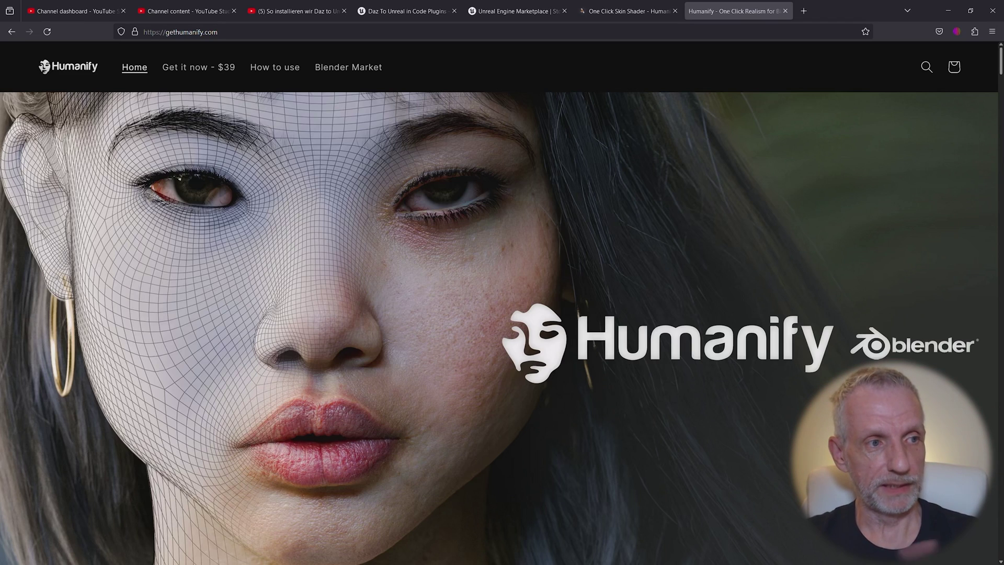
Open the Blender Market page for One Click Skin Shader - Humanify and examine its features and add-on controls.
{"action": "left_click", "coordinate": [625, 8]}
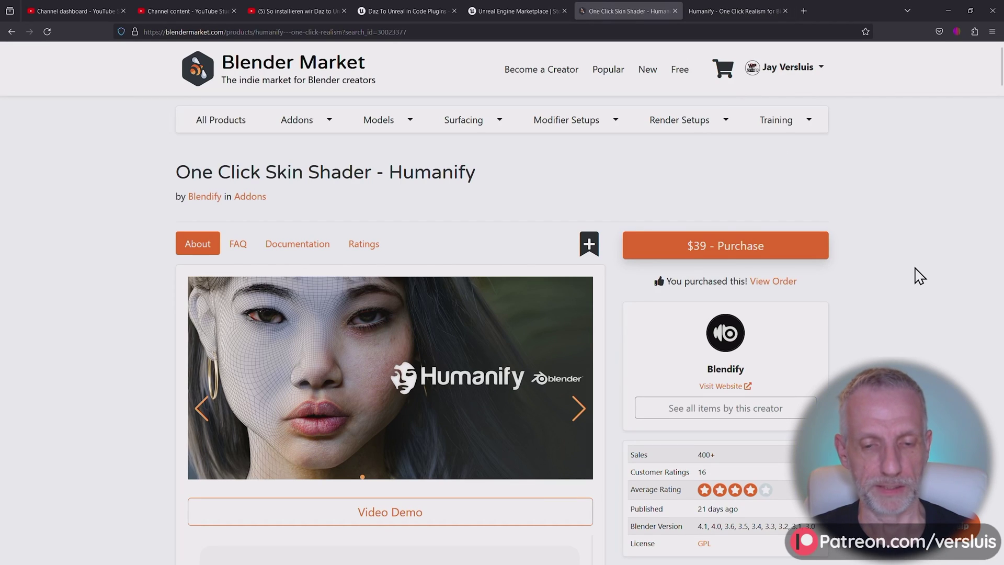
{"action": "scroll", "coordinate": [921, 277], "scroll_direction": "down", "scroll_amount": 12}
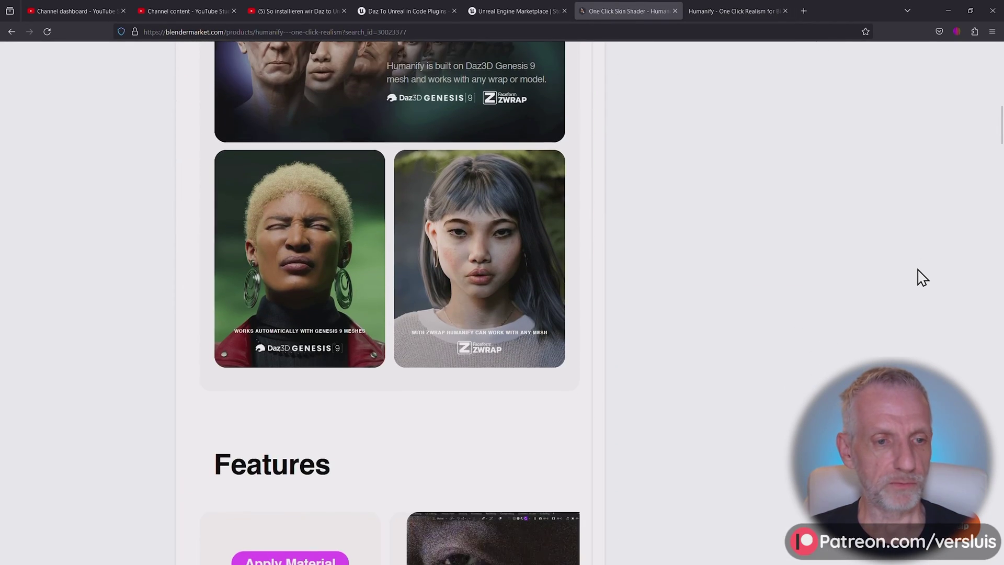
{"action": "scroll", "coordinate": [921, 277], "scroll_direction": "down", "scroll_amount": 15}
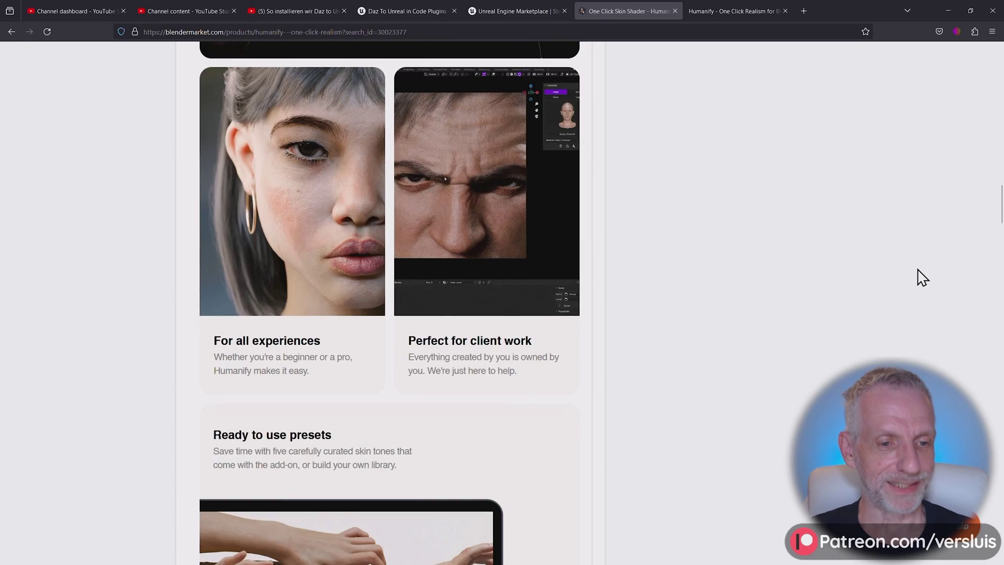
{"action": "scroll", "coordinate": [921, 277], "scroll_direction": "down", "scroll_amount": 18}
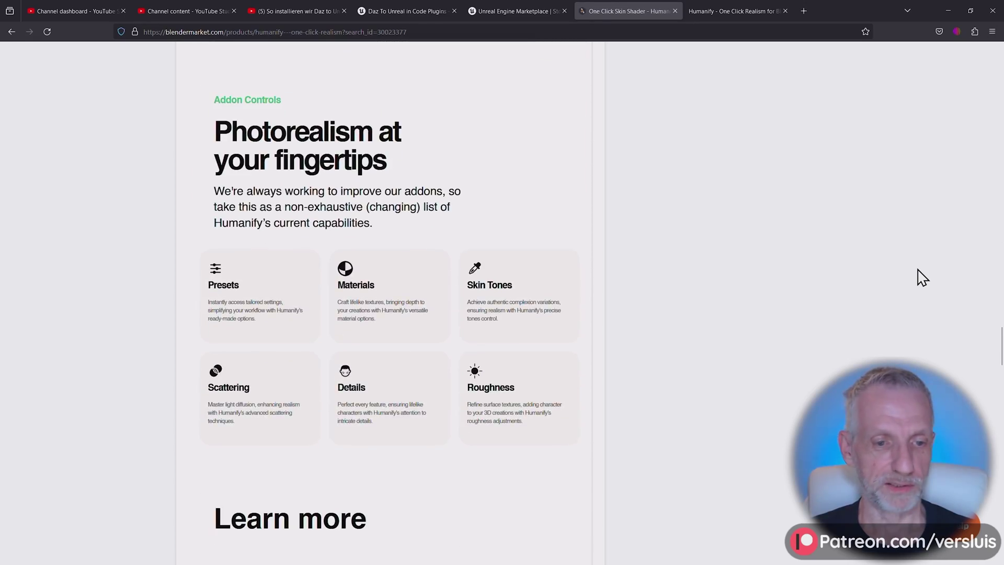
{"action": "scroll", "coordinate": [921, 277], "scroll_direction": "down", "scroll_amount": 5}
{"action": "key", "text": "Home"}
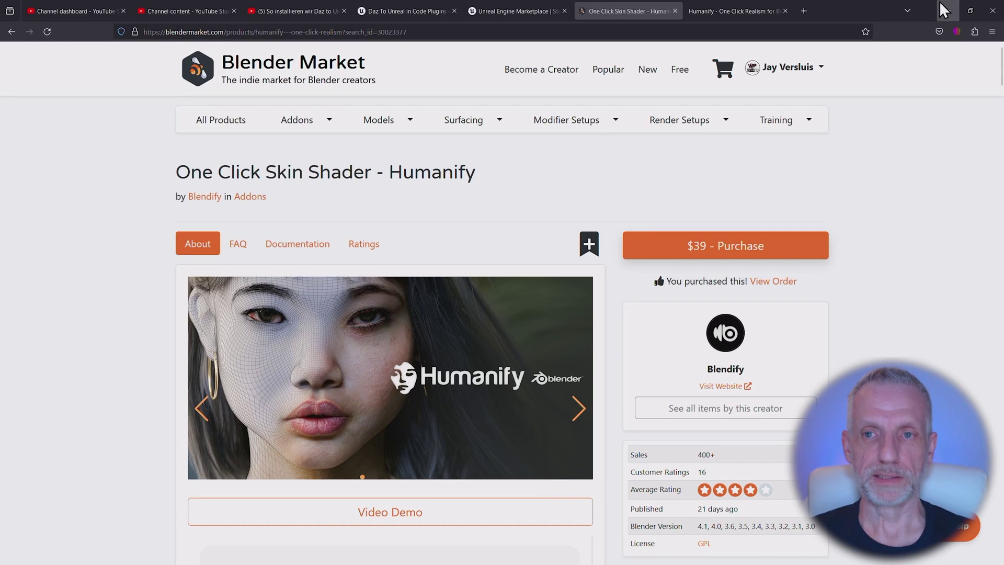
Switch to Blender, dismiss the splash screen and delete all objects from the default scene.
{"action": "left_click", "coordinate": [943, 10]}
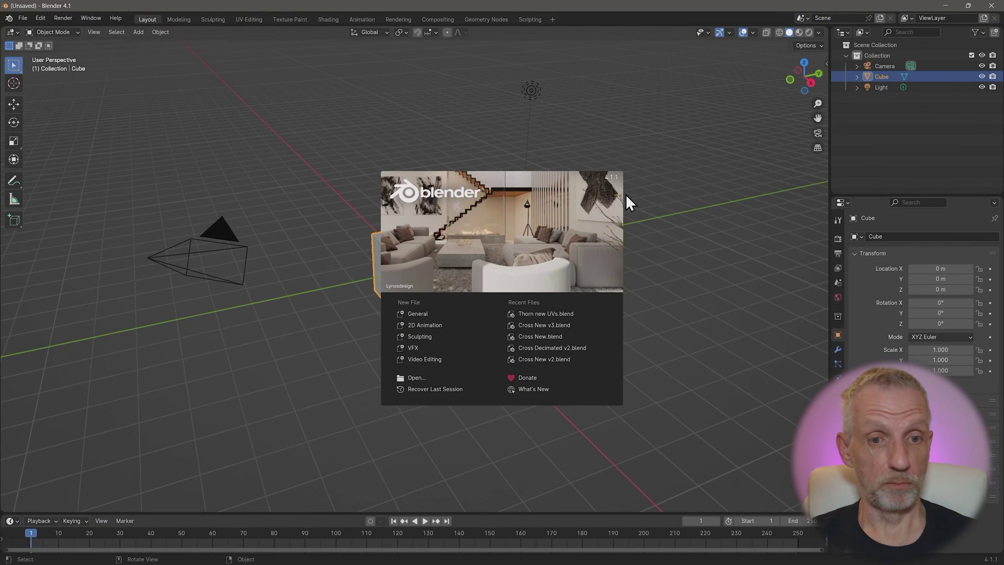
{"action": "left_click", "coordinate": [617, 226]}
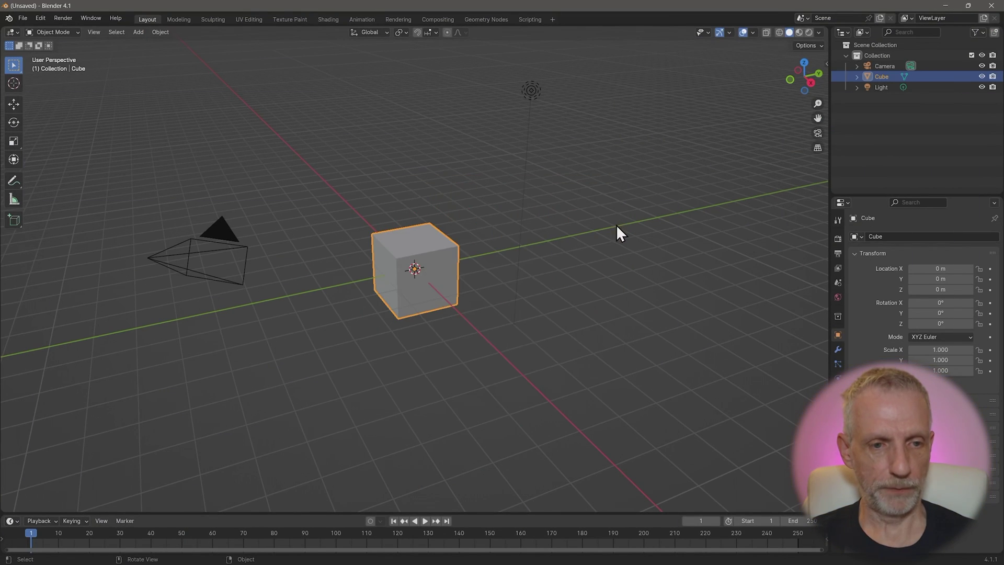
{"action": "key", "text": "alt+a"}
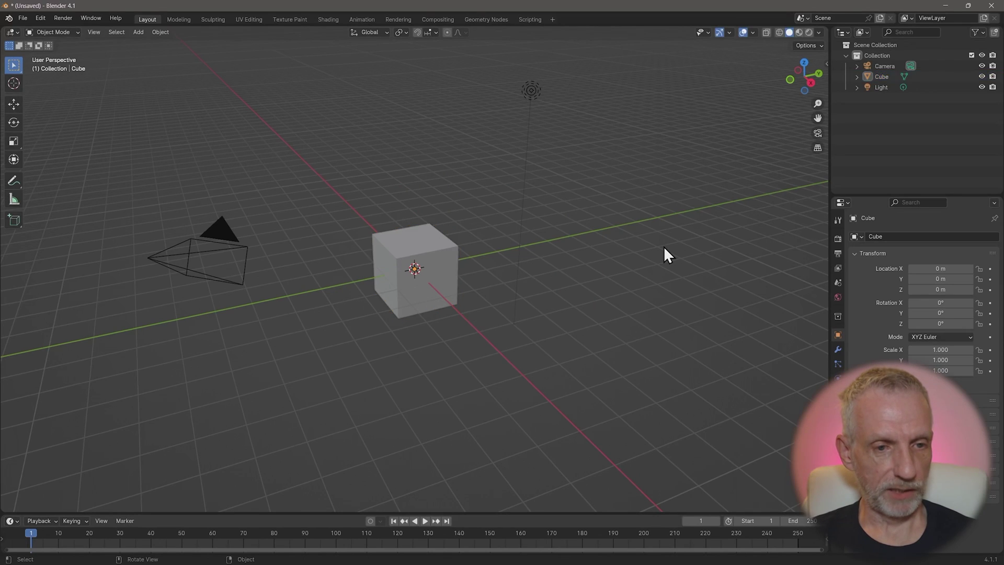
{"action": "key", "text": "a"}
{"action": "key", "text": "x"}
{"action": "left_click", "coordinate": [664, 246]}
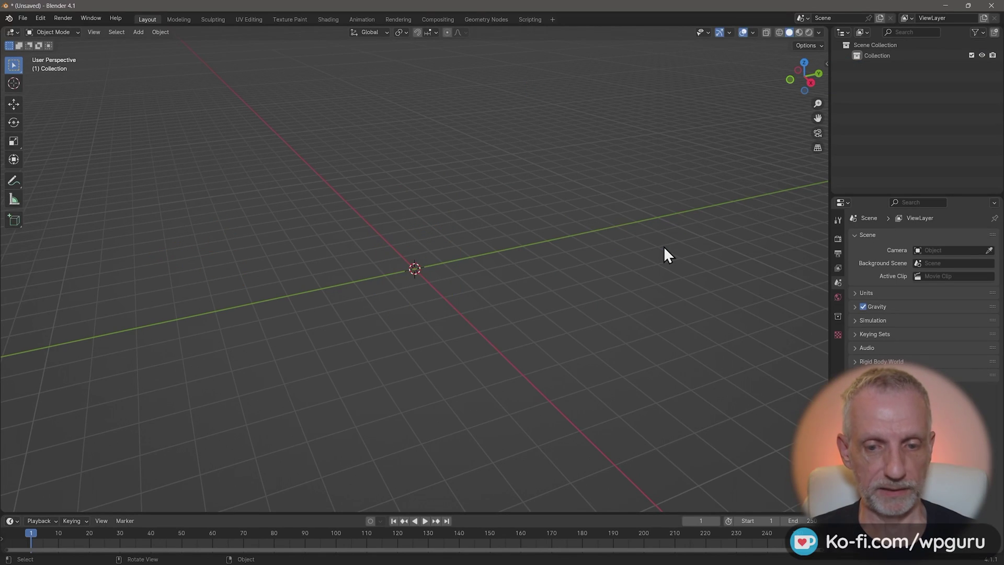
Show the Daz To Blender tools, switch to DAZ Studio and send the Cheyenne 9 figure to Blender through the bridge.
{"action": "key", "text": "n"}
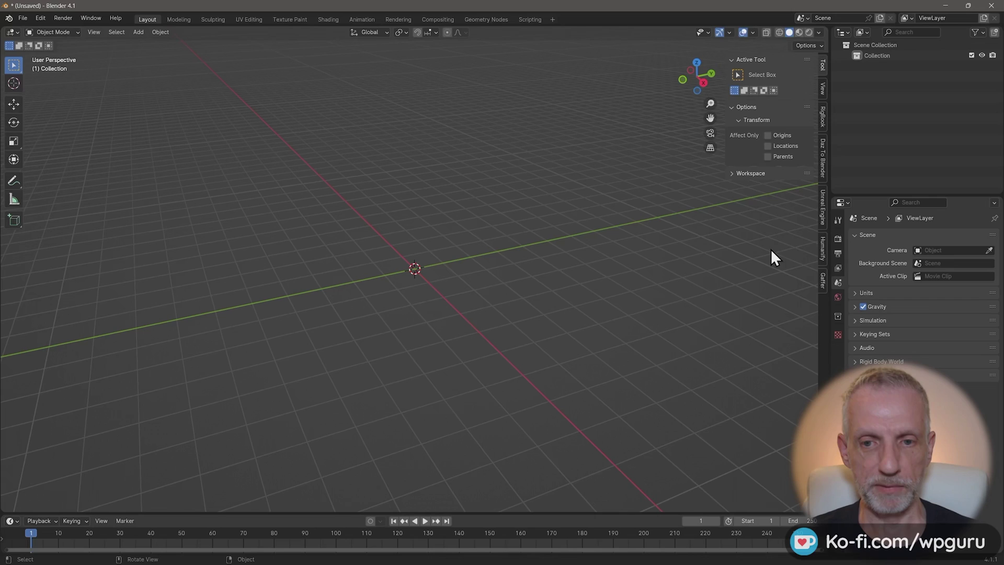
{"action": "left_click", "coordinate": [822, 157]}
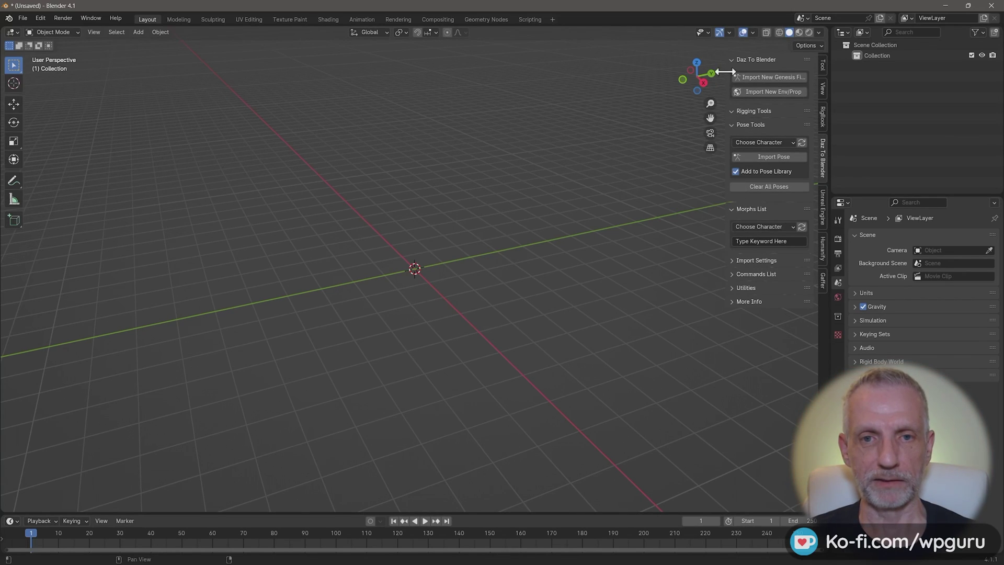
{"action": "key", "text": "alt+Tab"}
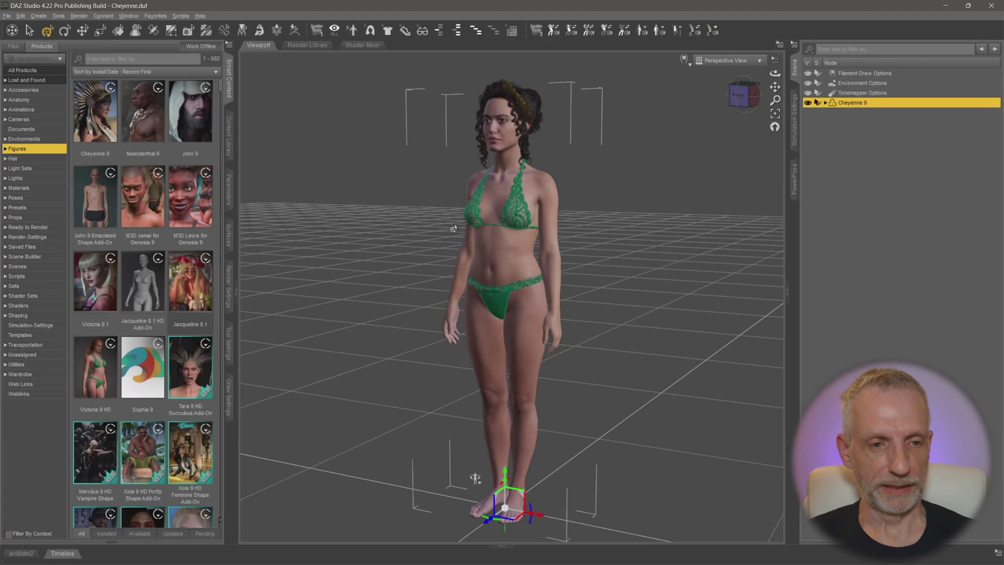
{"action": "left_click", "coordinate": [6, 16]}
{"action": "mouse_move", "coordinate": [40, 135]}
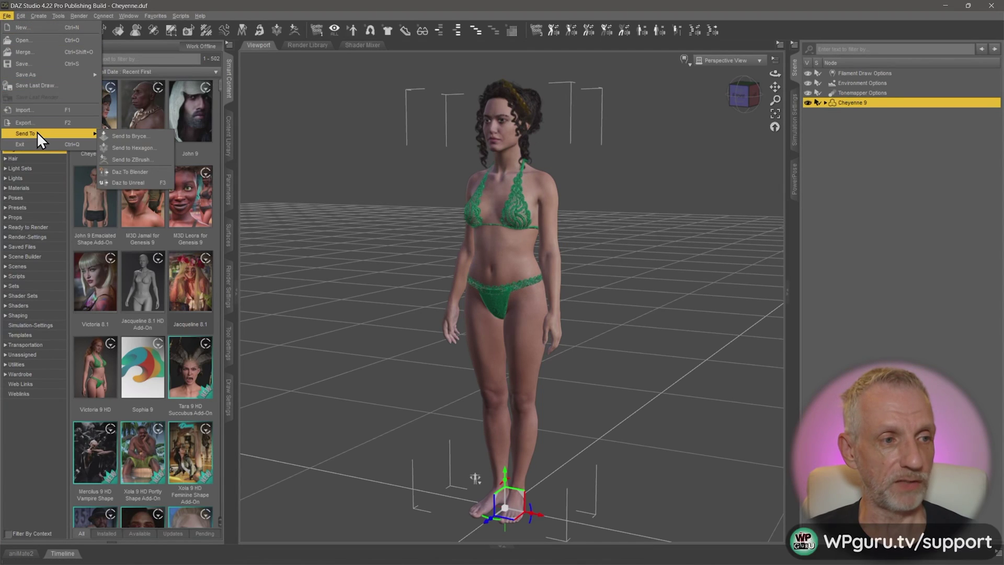
{"action": "left_click", "coordinate": [159, 173]}
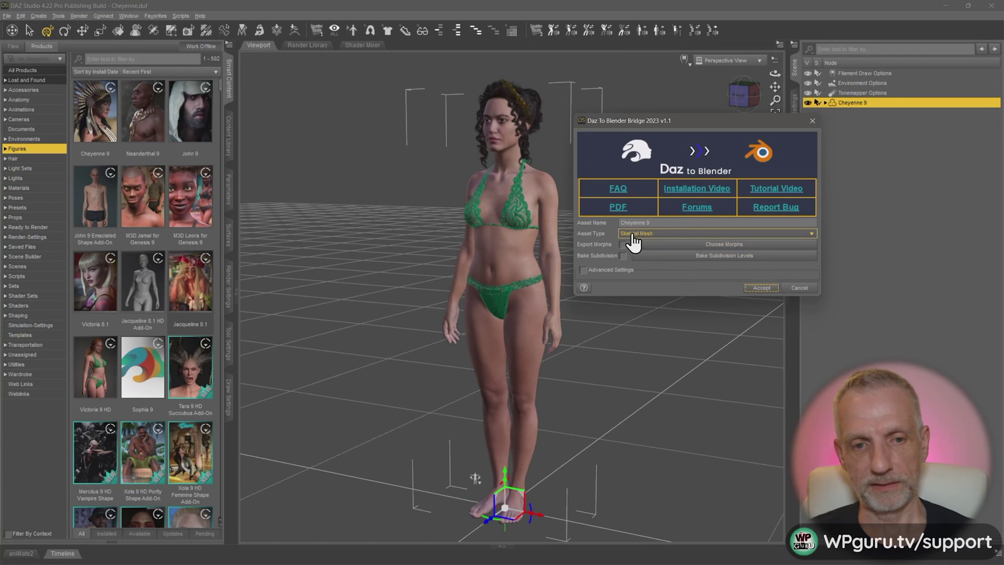
{"action": "left_click", "coordinate": [761, 287]}
Switch back to Blender and import the new Genesis figure with Daz To Blender.
{"action": "key", "text": "alt+Tab"}
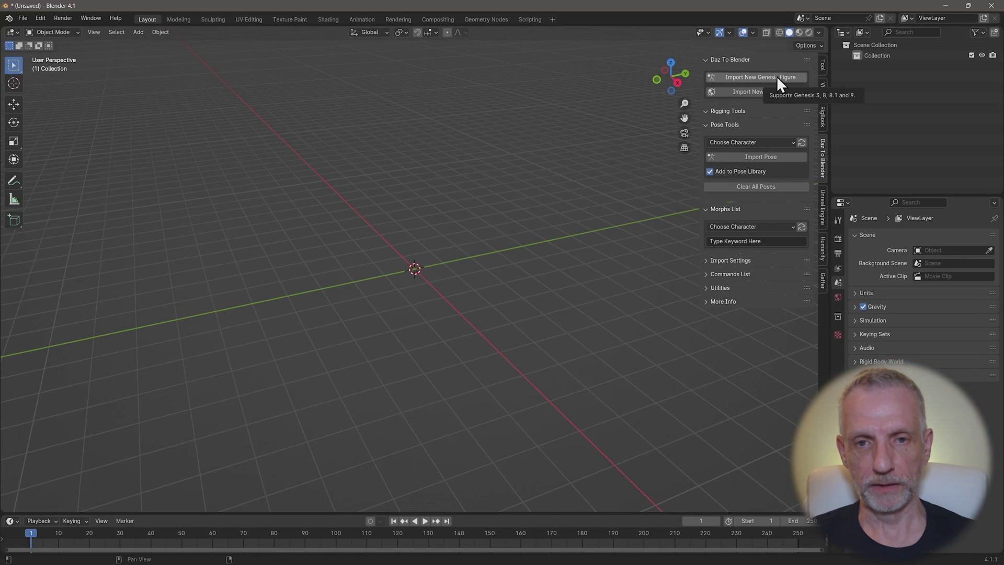
{"action": "left_click", "coordinate": [776, 76]}
{"action": "left_click", "coordinate": [776, 75]}
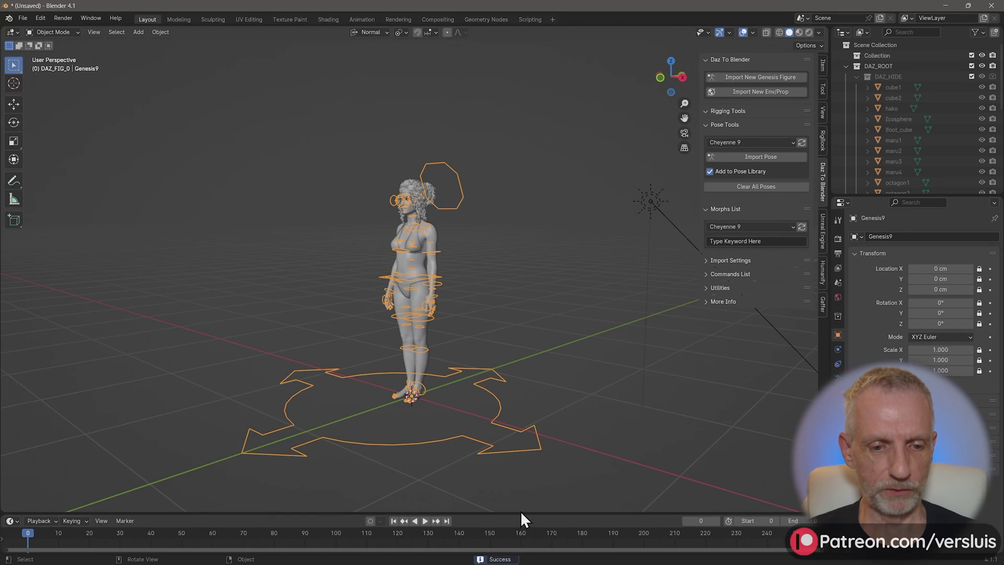
Join the timeline area into the 3D viewport so that the viewport takes its space.
{"action": "right_click", "coordinate": [520, 512]}
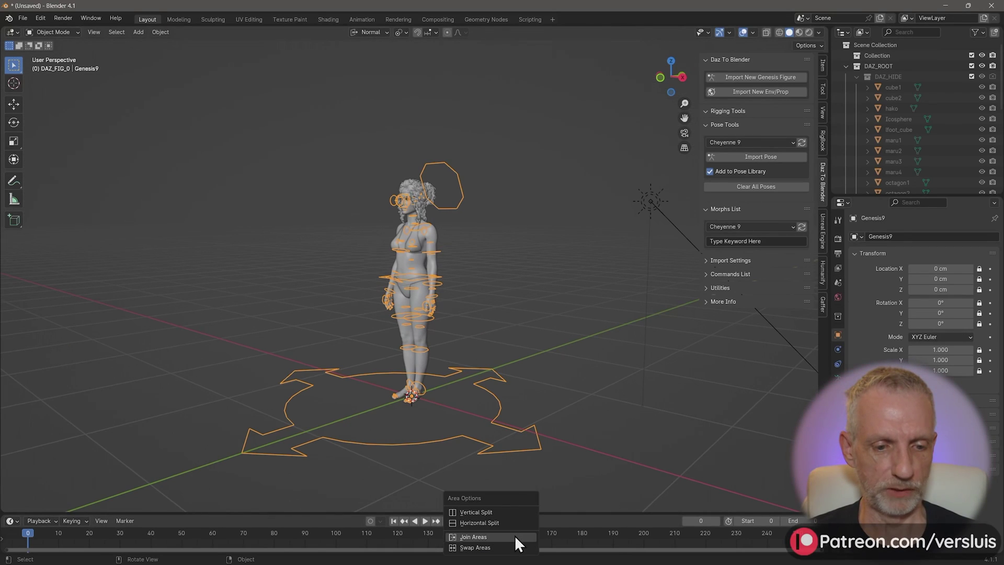
{"action": "left_click", "coordinate": [515, 535]}
{"action": "left_click", "coordinate": [512, 553]}
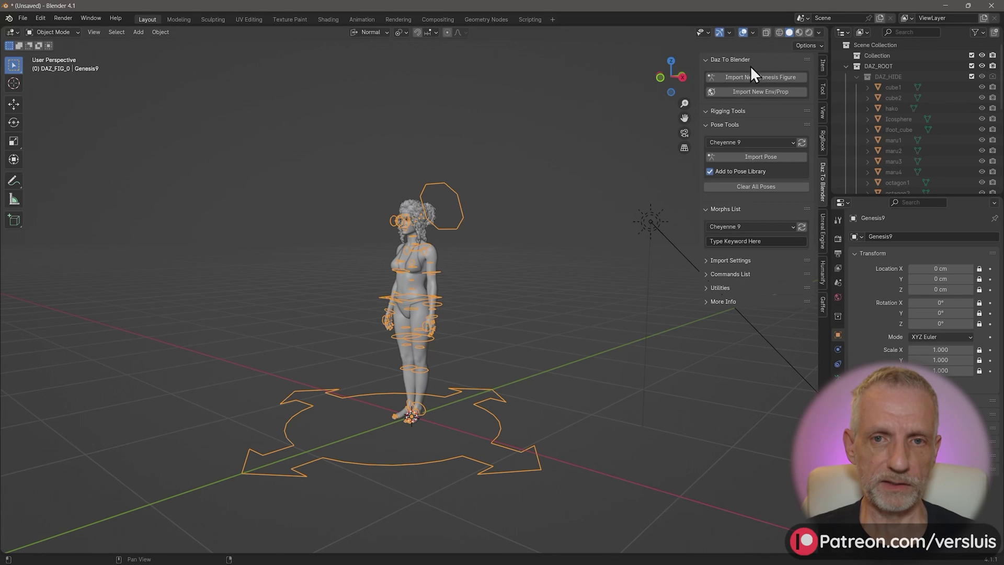
Turn off the Bones overlay in the 3D viewport and hide the viewport sidebar.
{"action": "left_click", "coordinate": [753, 32]}
{"action": "left_click", "coordinate": [758, 145]}
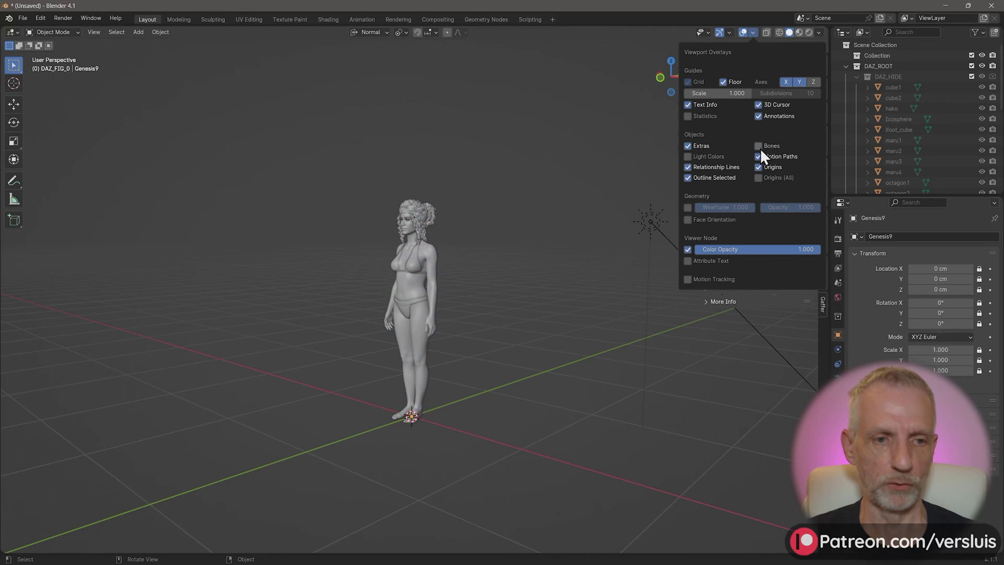
{"action": "middle_click_drag", "start_coordinate": [407, 282], "coordinate": [548, 290], "text": "ctrl"}
{"action": "key", "text": "n"}
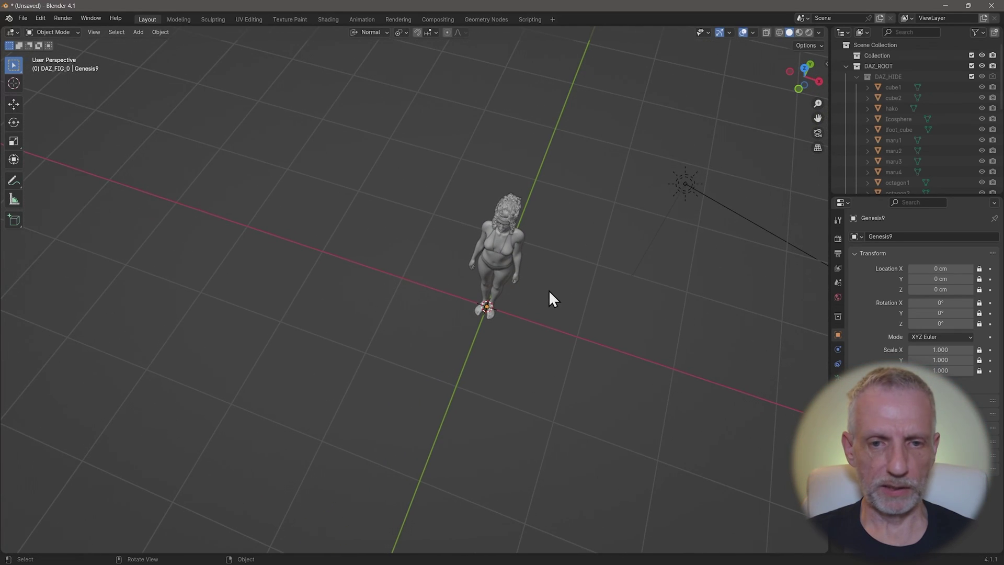
Delete the imported daz_sun light beside the figure.
{"action": "left_click", "coordinate": [685, 187]}
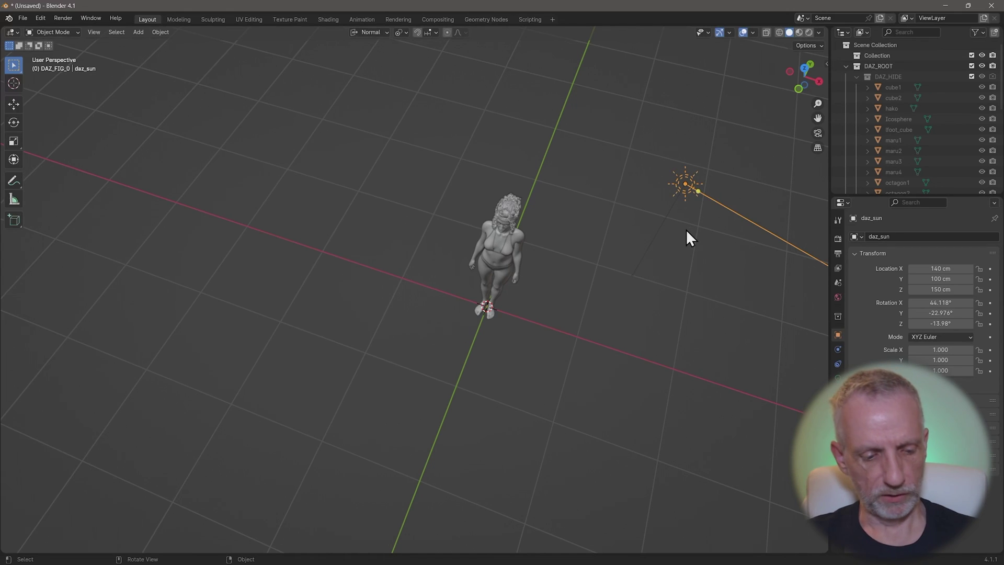
{"action": "key", "text": "Delete"}
{"action": "middle_click_drag", "start_coordinate": [679, 234], "coordinate": [638, 259]}
Add a point light and, in top view, move it diagonally in front of the figure to about X -69 cm, Y -65 cm.
{"action": "key", "text": "KP_7"}
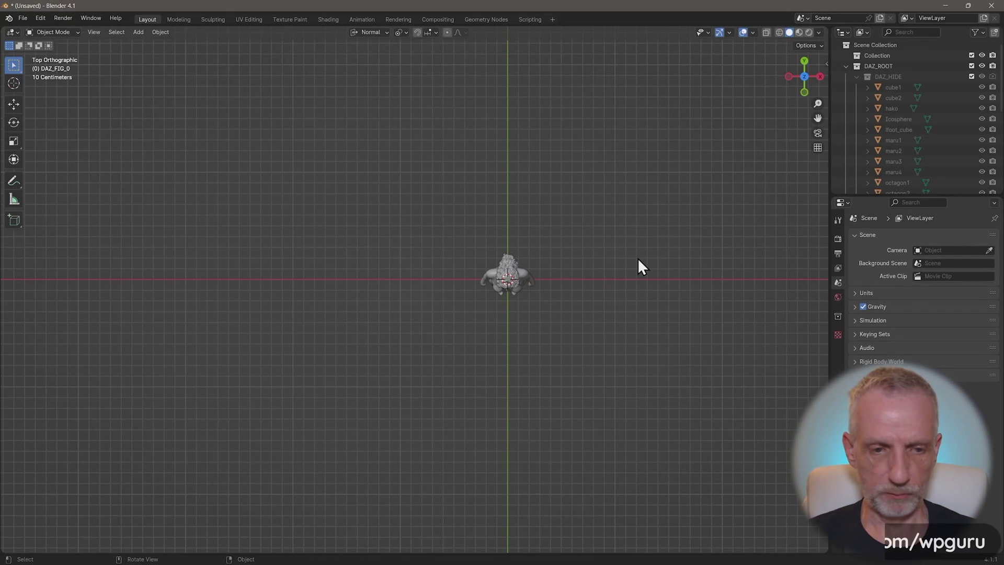
{"action": "scroll", "coordinate": [637, 258], "scroll_direction": "up", "scroll_amount": 5}
{"action": "middle_click_drag", "start_coordinate": [550, 252], "coordinate": [455, 250], "text": "shift"}
{"action": "scroll", "coordinate": [523, 256], "scroll_direction": "down", "scroll_amount": 1}
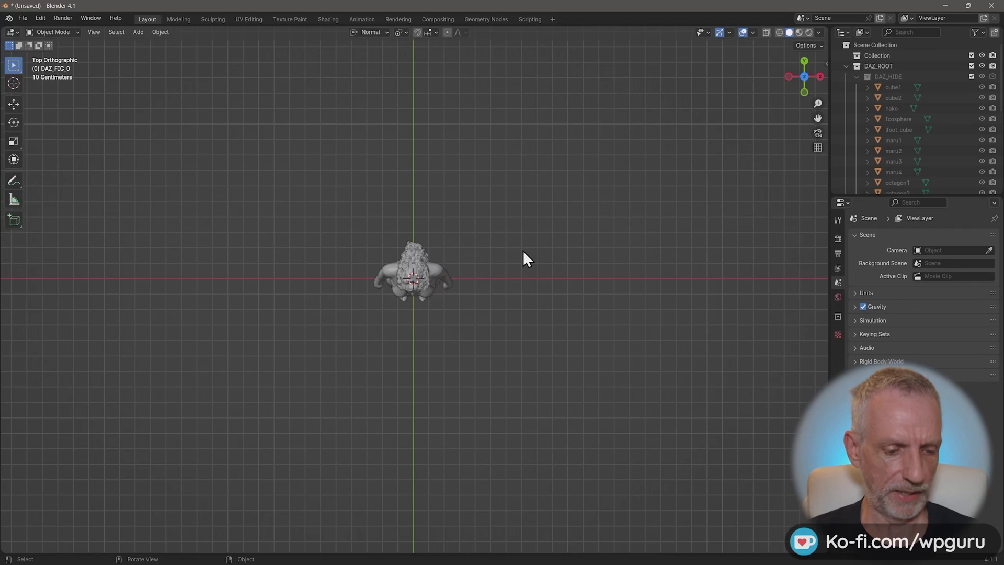
{"action": "key", "text": "shift+a"}
{"action": "left_click", "coordinate": [570, 391]}
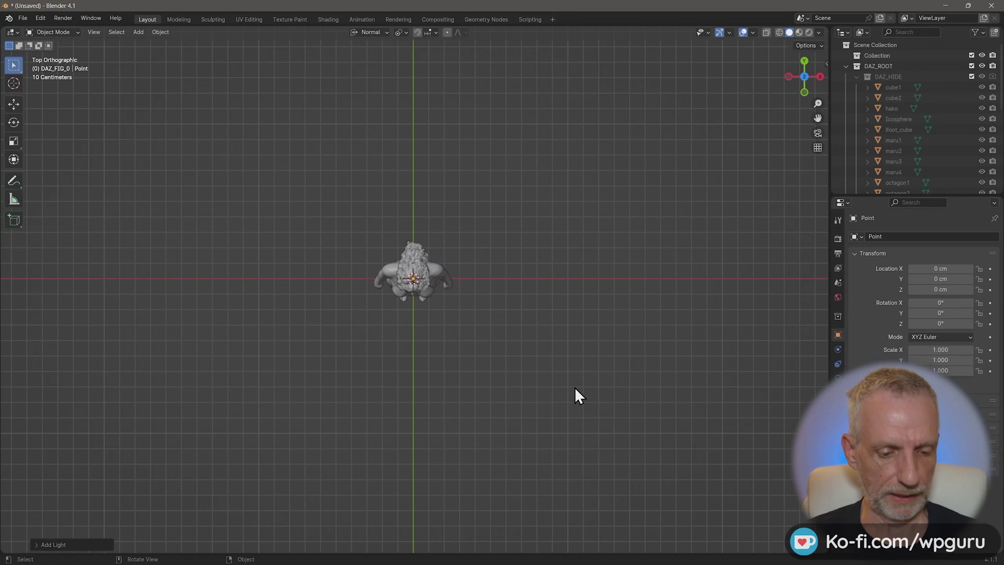
{"action": "key", "text": "g"}
{"action": "left_click", "coordinate": [468, 490]}
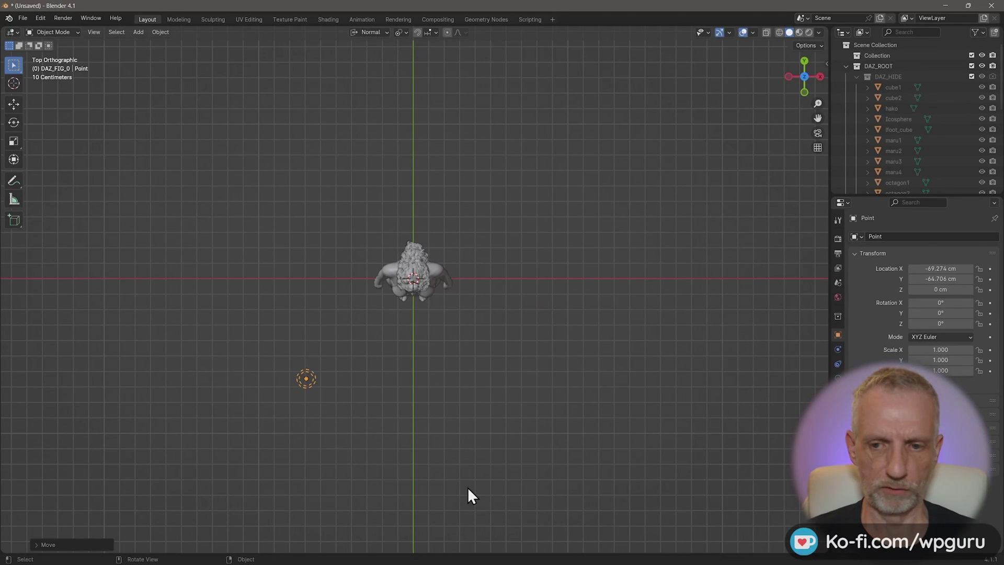
Set the point light's power to 100 W and its radius to 20 cm.
{"action": "left_click", "coordinate": [838, 378]}
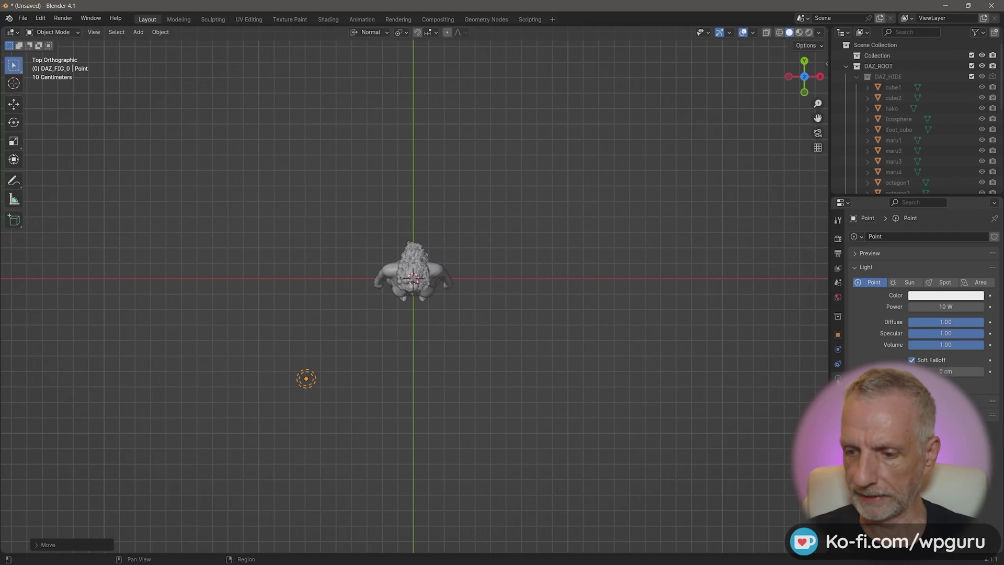
{"action": "left_click", "coordinate": [949, 306]}
{"action": "key", "text": "Return"}
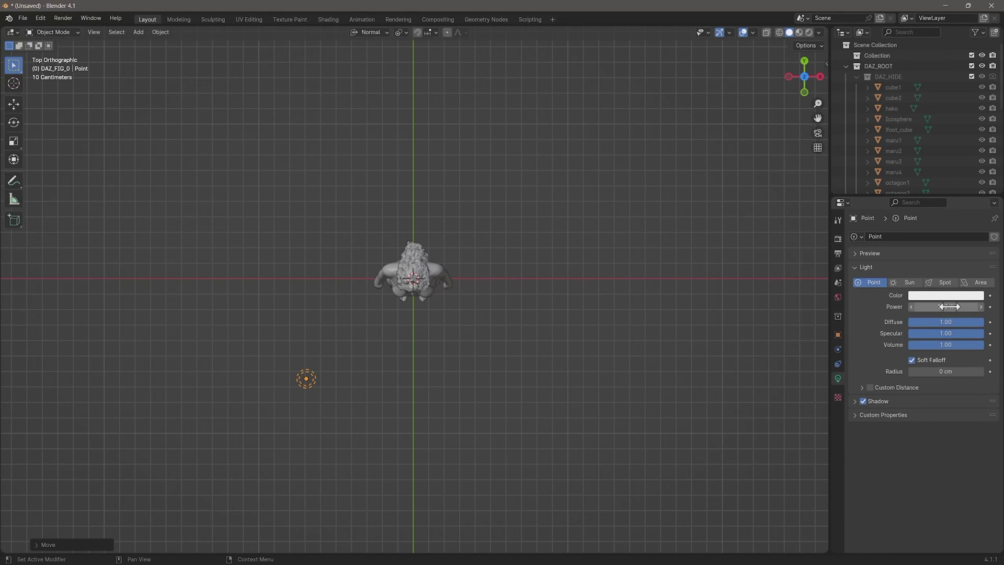
{"action": "left_click", "coordinate": [962, 370]}
{"action": "type", "text": "20"}
{"action": "key", "text": "Return"}
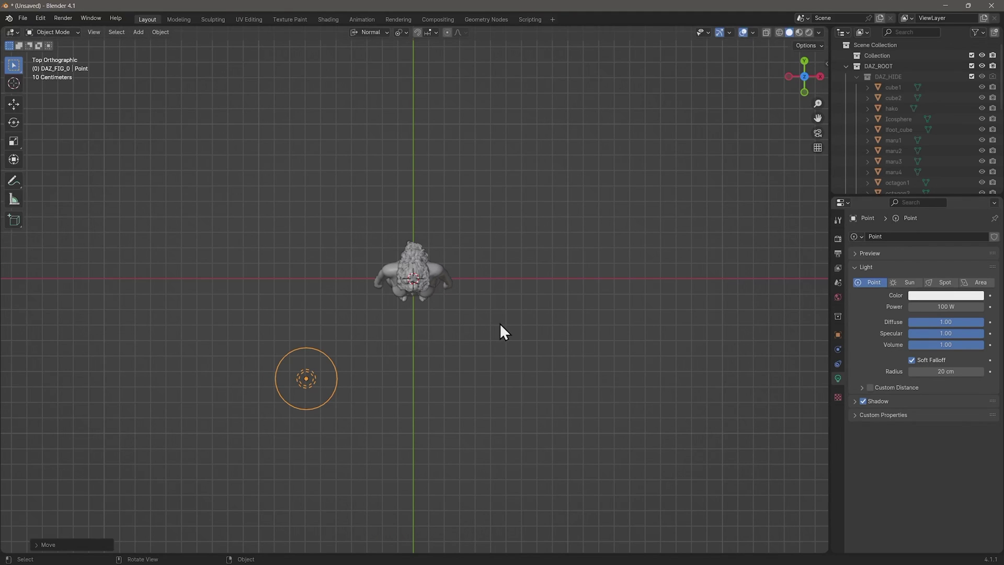
Raise the point light along Z off the floor and shift it along Y farther in front of the figure.
{"action": "middle_click_drag", "start_coordinate": [500, 322], "coordinate": [529, 288]}
{"action": "key", "text": "g"}
{"action": "key", "text": "z"}
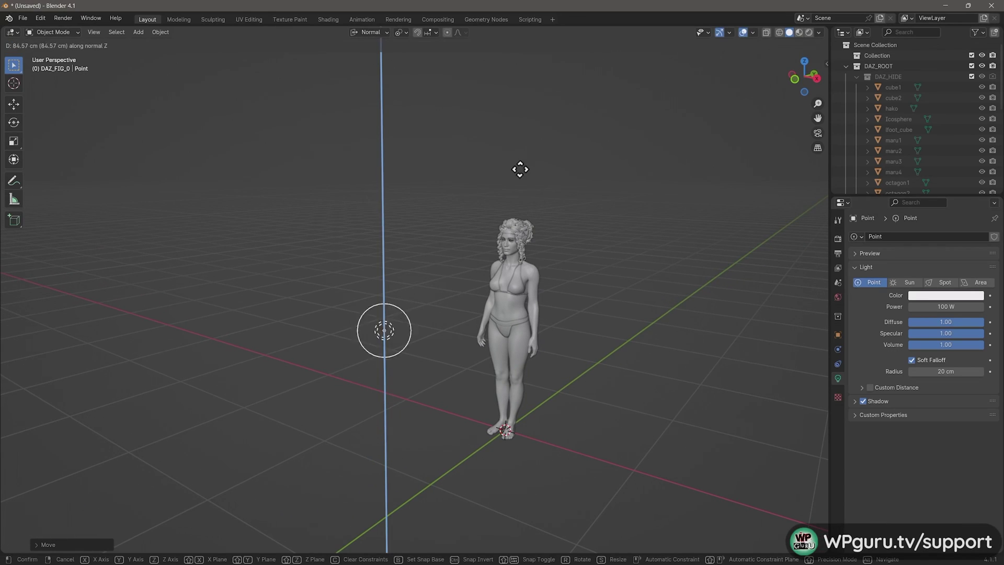
{"action": "left_click", "coordinate": [516, 68]}
{"action": "middle_click_drag", "start_coordinate": [593, 183], "coordinate": [495, 256]}
{"action": "key", "text": "g"}
{"action": "key", "text": "y"}
{"action": "left_click", "coordinate": [427, 212]}
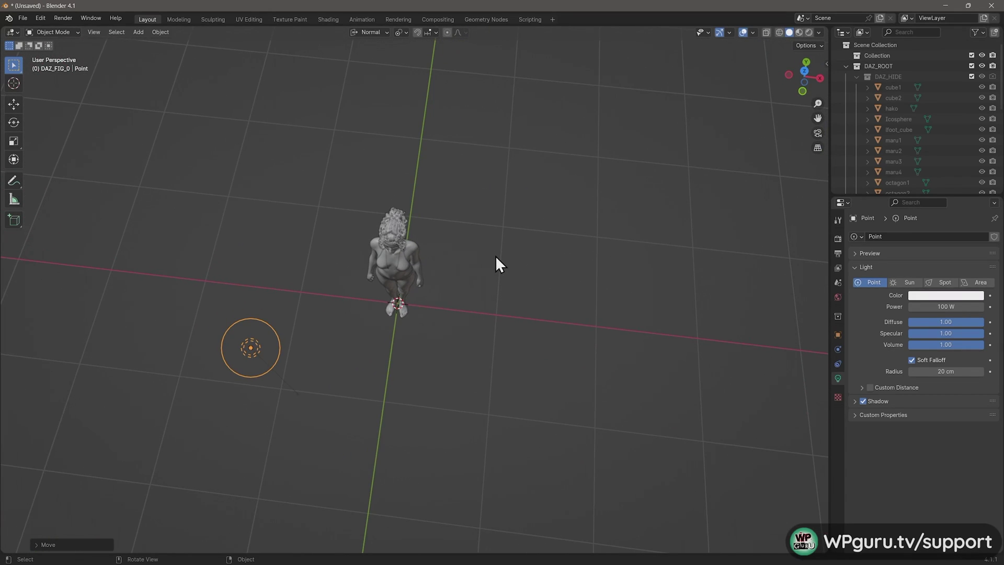
Duplicate the point light in top view and place the copy on the opposite side in front of the figure.
{"action": "key", "text": "KP_7"}
{"action": "key", "text": "shift+d"}
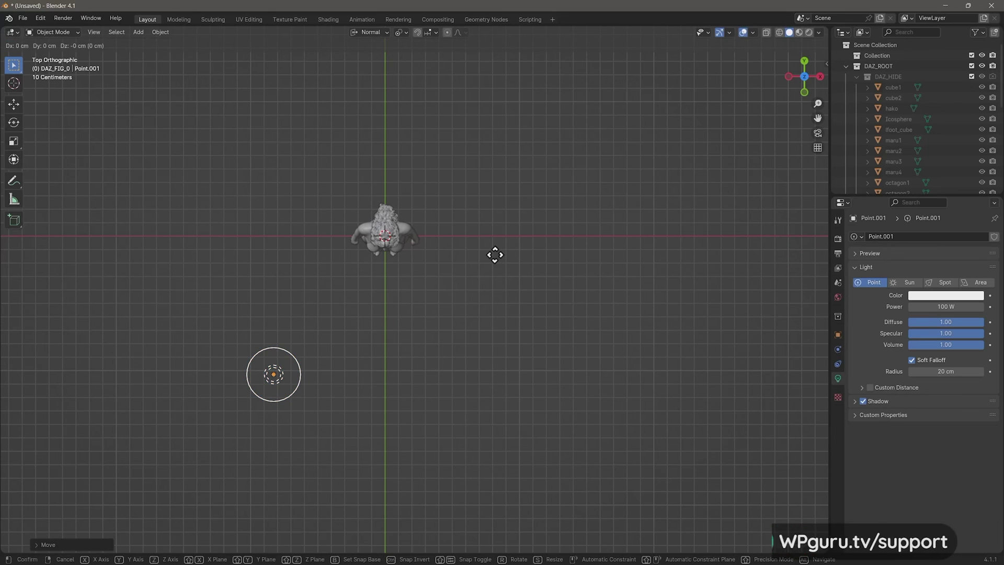
{"action": "left_click", "coordinate": [704, 255]}
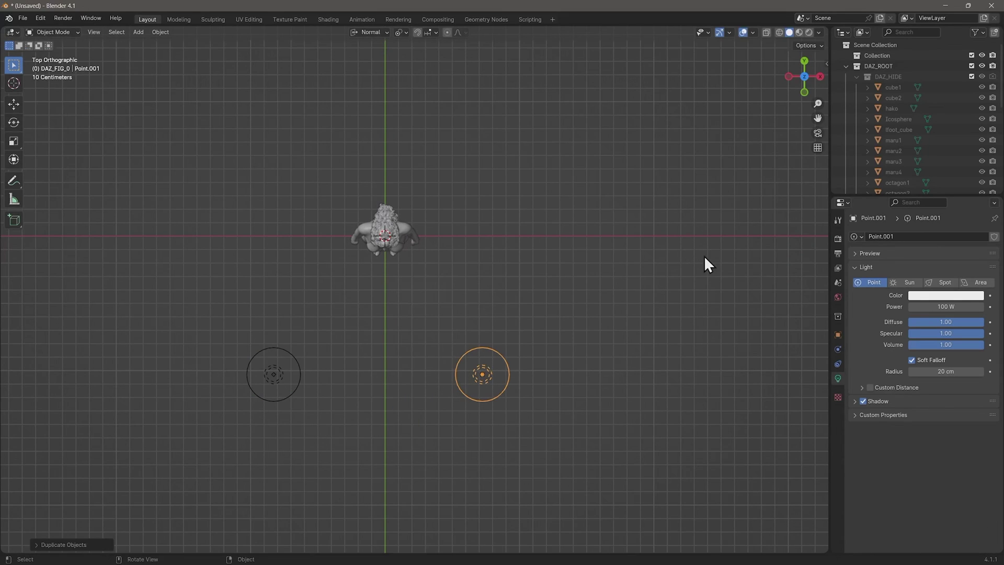
Switch the viewport to Material Preview shading and set the duplicated point light's power to 50 W.
{"action": "left_click", "coordinate": [799, 32]}
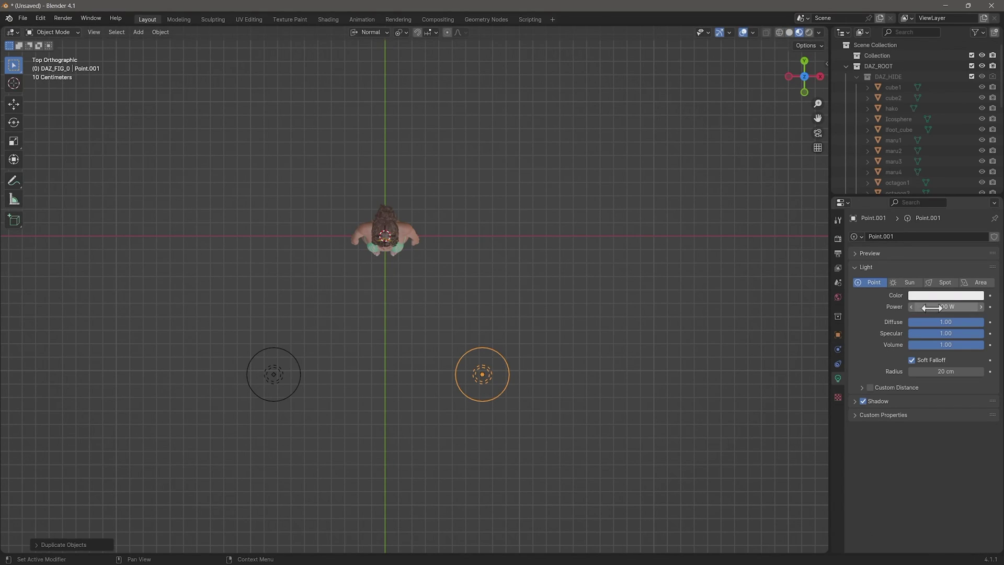
{"action": "left_click", "coordinate": [967, 311]}
{"action": "type", "text": "50"}
{"action": "key", "text": "Return"}
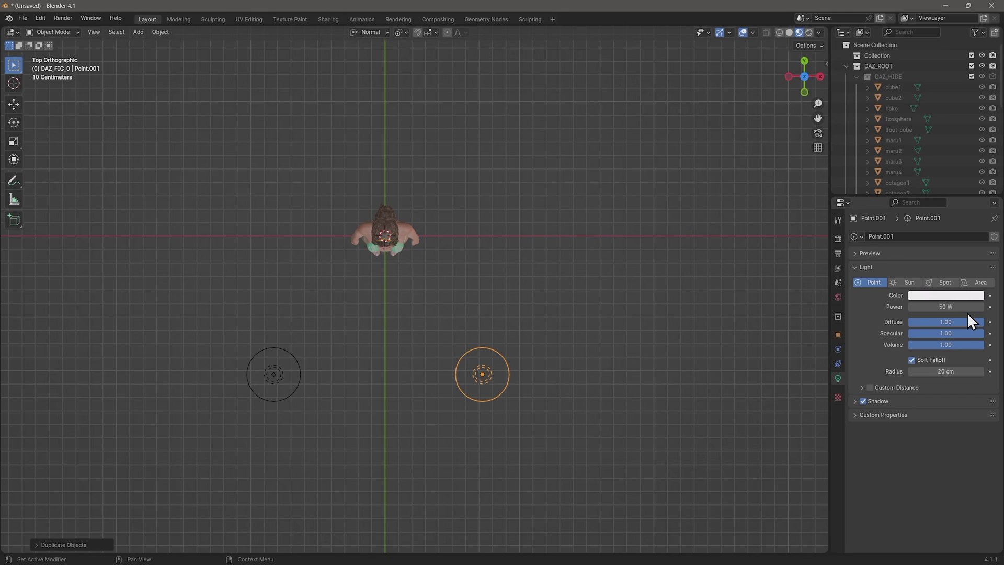
Duplicate the 100 W point light and place the copy behind the figure.
{"action": "left_click", "coordinate": [276, 373]}
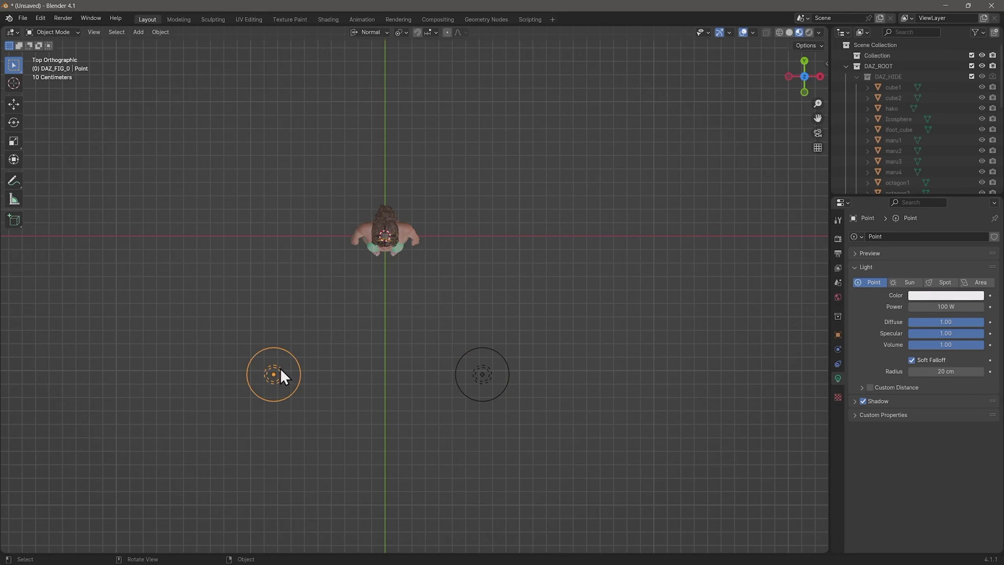
{"action": "key", "text": "shift+d"}
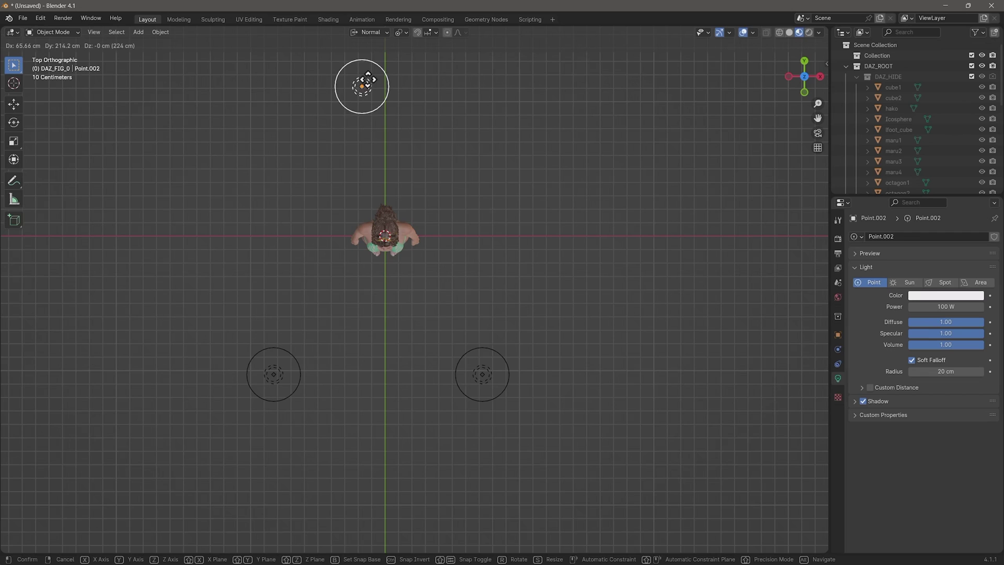
{"action": "left_click", "coordinate": [351, 67]}
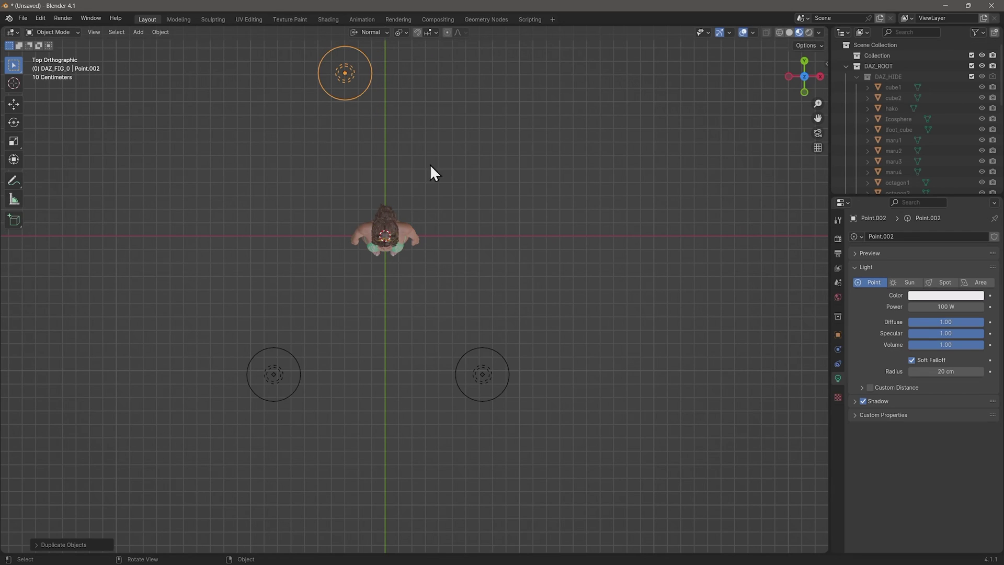
{"action": "middle_click_drag", "start_coordinate": [430, 164], "coordinate": [484, 243]}
{"action": "scroll", "coordinate": [407, 141], "scroll_direction": "up", "scroll_amount": 2}
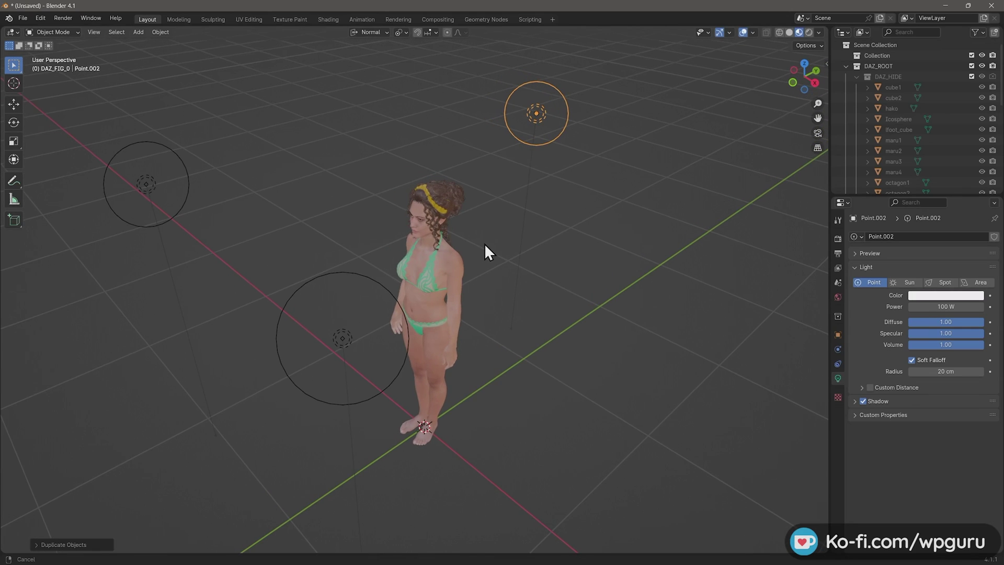
Switch the viewport to Rendered shading and move both front point lights horizontally farther away from the figure.
{"action": "left_click", "coordinate": [808, 32]}
{"action": "mouse_move", "coordinate": [629, 145]}
{"action": "middle_mouse_down"}
{"action": "mouse_move", "coordinate": [489, 167]}
{"action": "mouse_move", "coordinate": [498, 159]}
{"action": "mouse_move", "coordinate": [540, 193]}
{"action": "mouse_move", "coordinate": [535, 162]}
{"action": "mouse_move", "coordinate": [486, 175]}
{"action": "middle_mouse_up"}
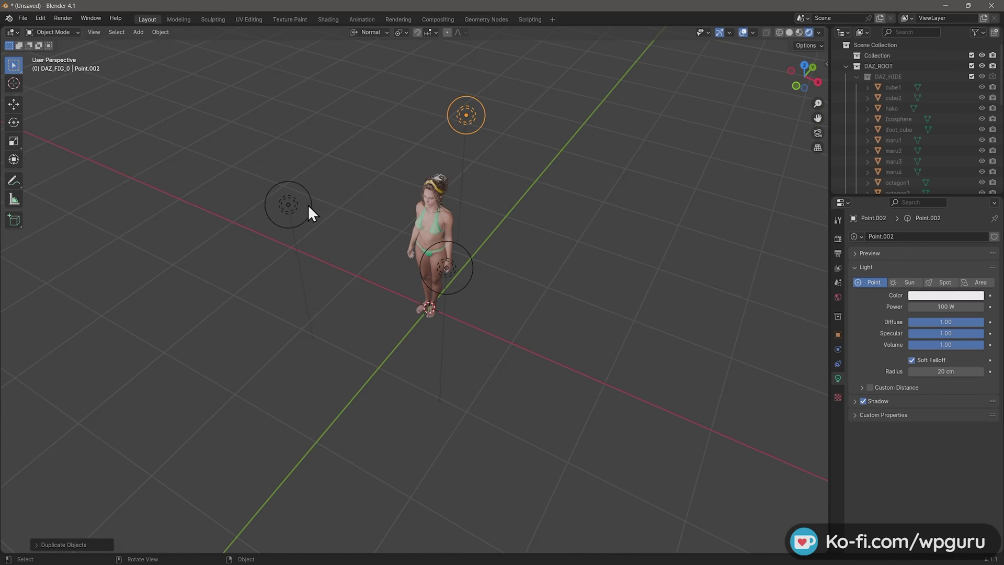
{"action": "left_click", "coordinate": [308, 206]}
{"action": "key", "text": "g"}
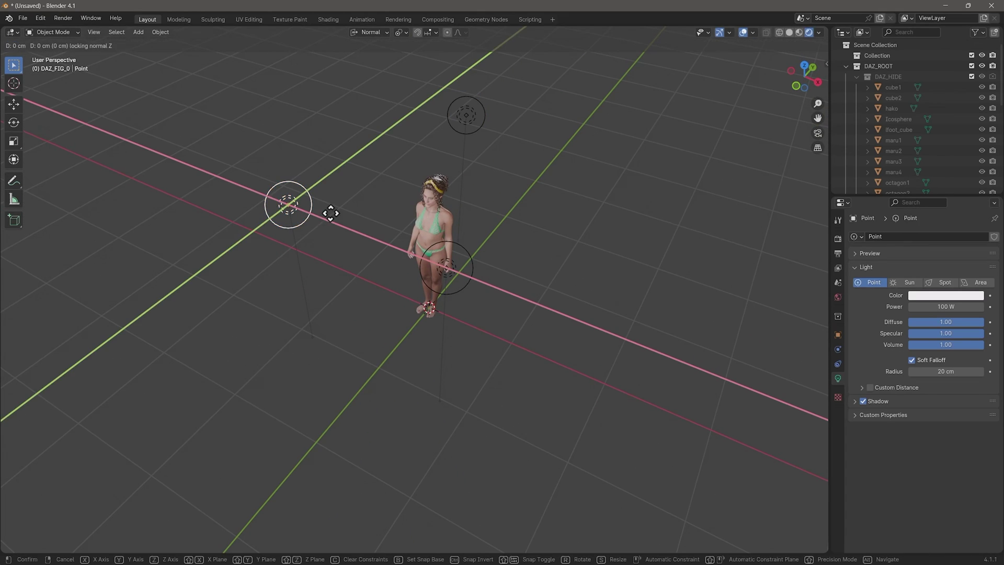
{"action": "left_click", "coordinate": [262, 233]}
{"action": "left_click", "coordinate": [429, 270]}
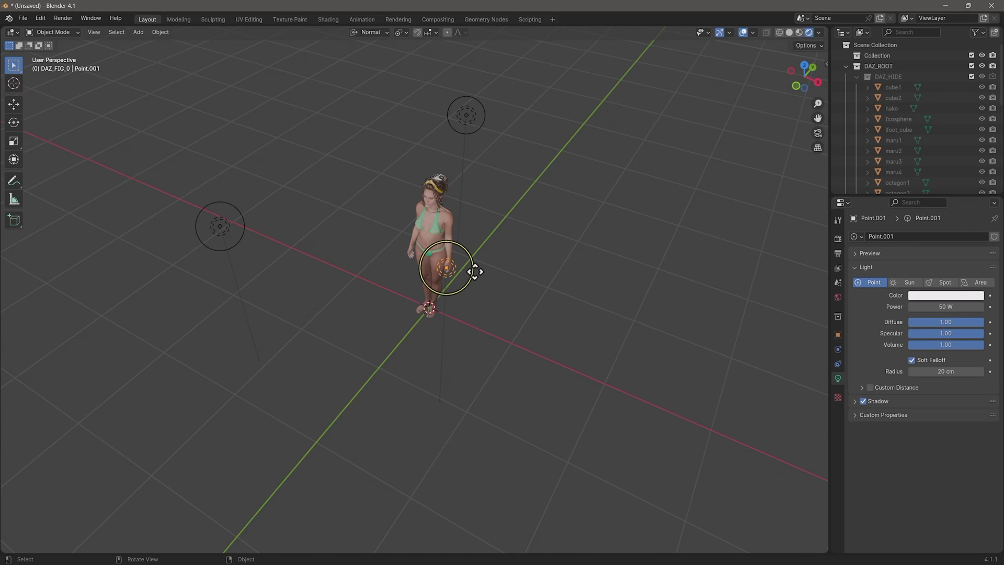
{"action": "key", "text": "g"}
{"action": "key", "text": "shift+z"}
{"action": "left_click", "coordinate": [508, 340]}
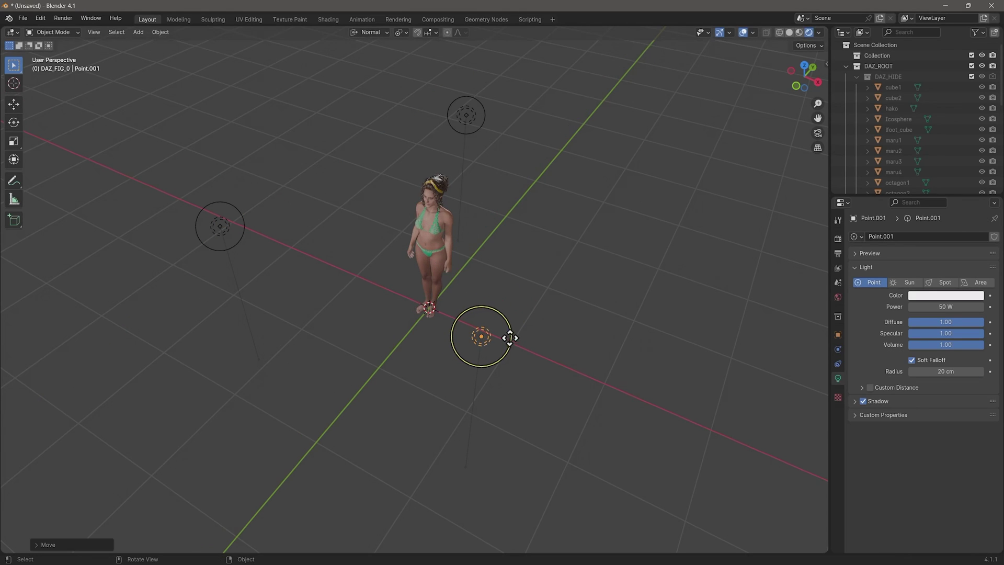
Set the viewport's focal length to 100 mm.
{"action": "middle_click_drag", "start_coordinate": [509, 340], "coordinate": [493, 247]}
{"action": "scroll", "coordinate": [492, 247], "scroll_direction": "up", "scroll_amount": 2}
{"action": "scroll", "coordinate": [493, 248], "scroll_direction": "up", "scroll_amount": 3}
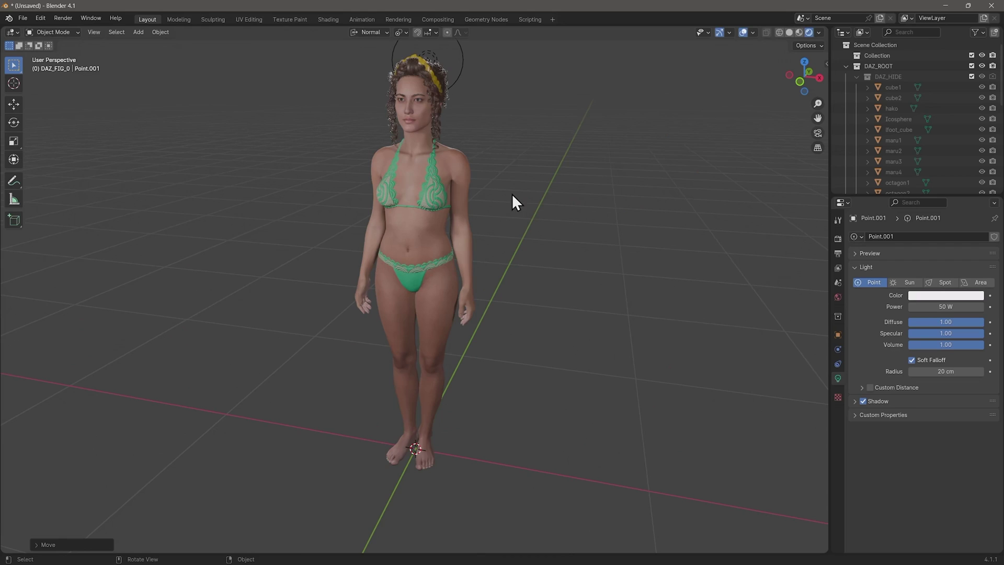
{"action": "middle_click_drag", "start_coordinate": [513, 202], "coordinate": [485, 303]}
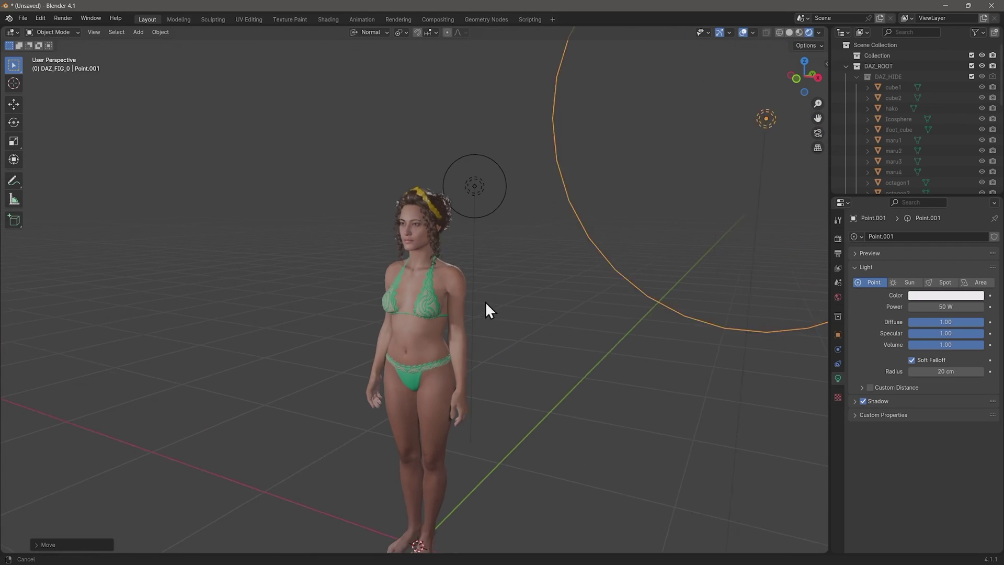
{"action": "scroll", "coordinate": [522, 204], "scroll_direction": "up", "scroll_amount": 4}
{"action": "middle_click_drag", "start_coordinate": [520, 199], "coordinate": [570, 224]}
{"action": "key", "text": "n"}
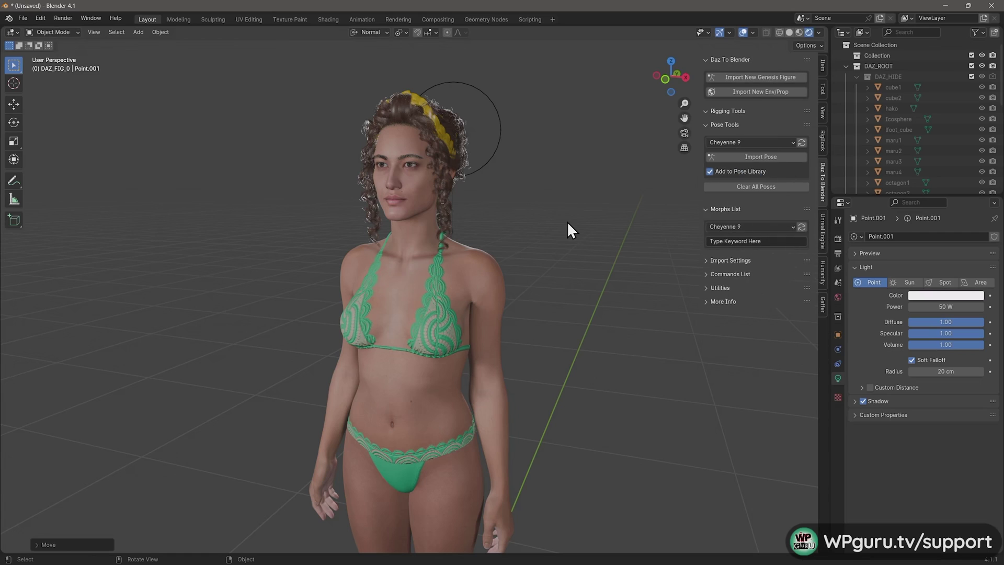
{"action": "left_click", "coordinate": [822, 117]}
{"action": "left_click", "coordinate": [809, 77]}
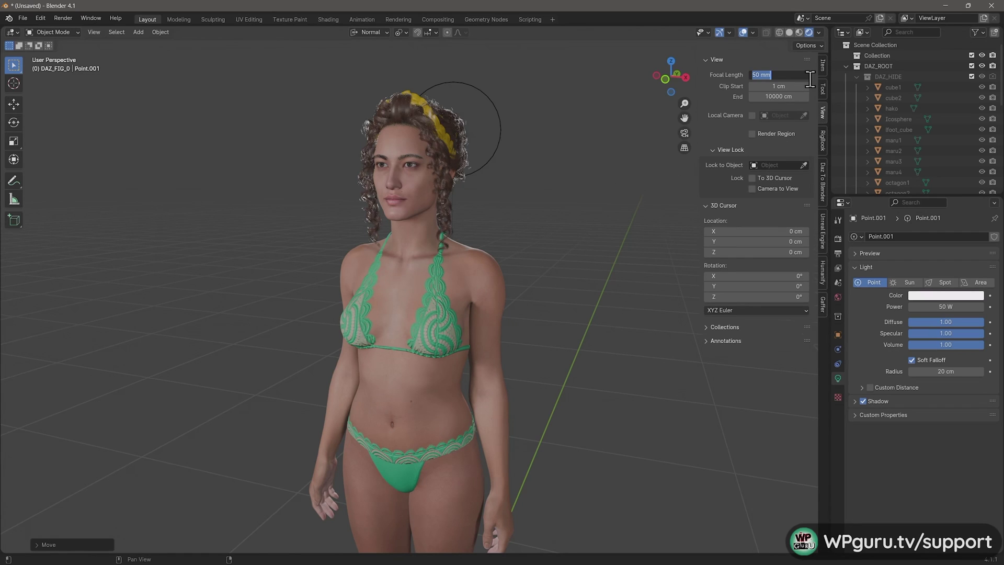
{"action": "type", "text": "100"}
{"action": "key", "text": "Return"}
Add a camera and align it to the current view of the figure's upper body.
{"action": "middle_click_drag", "start_coordinate": [603, 225], "coordinate": [580, 267]}
{"action": "scroll", "coordinate": [575, 317], "scroll_direction": "down", "scroll_amount": 4}
{"action": "key", "text": "shift+a"}
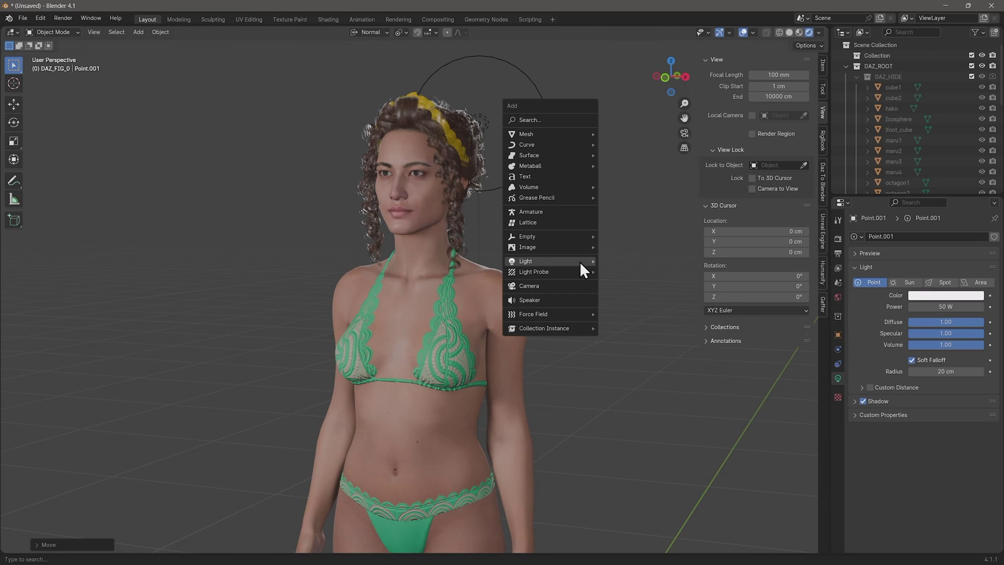
{"action": "left_click", "coordinate": [529, 286]}
{"action": "scroll", "coordinate": [318, 211], "scroll_direction": "up", "scroll_amount": 2}
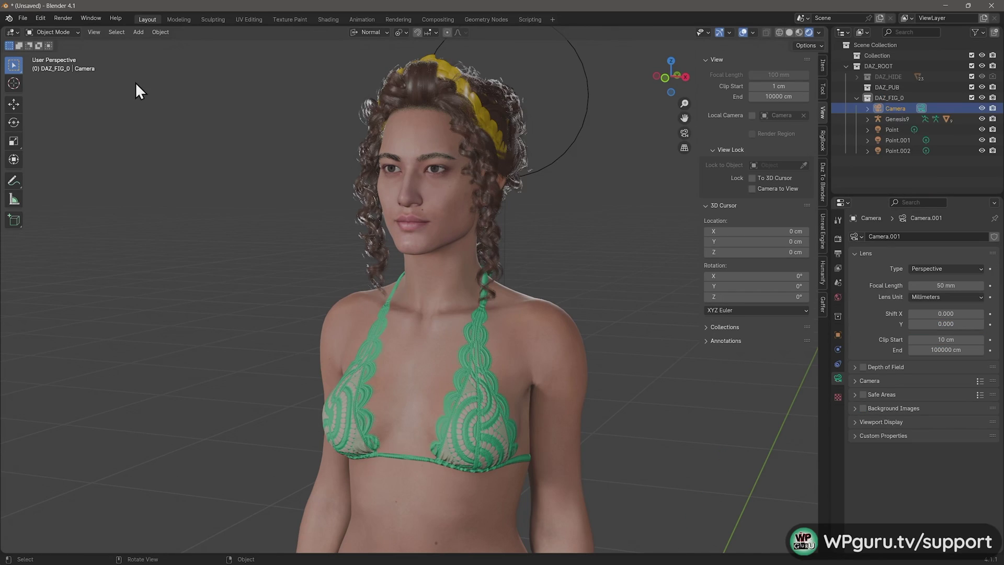
{"action": "left_click", "coordinate": [96, 33]}
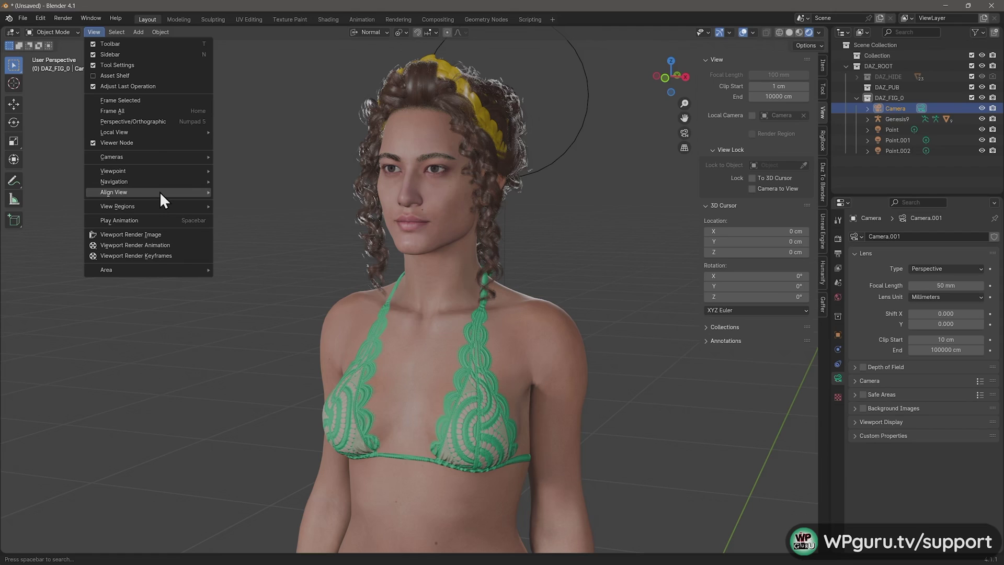
{"action": "mouse_move", "coordinate": [160, 190]}
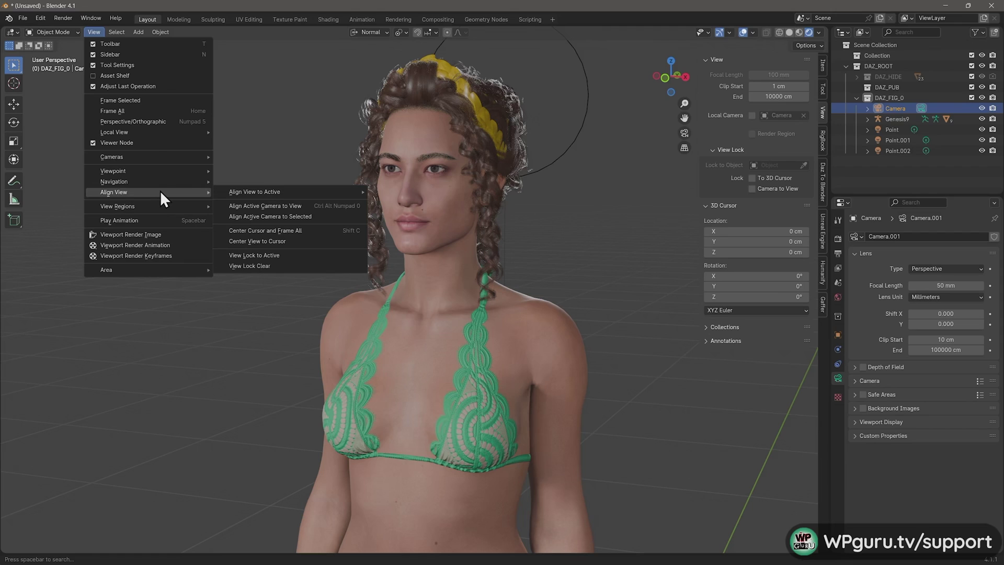
{"action": "left_click", "coordinate": [302, 206]}
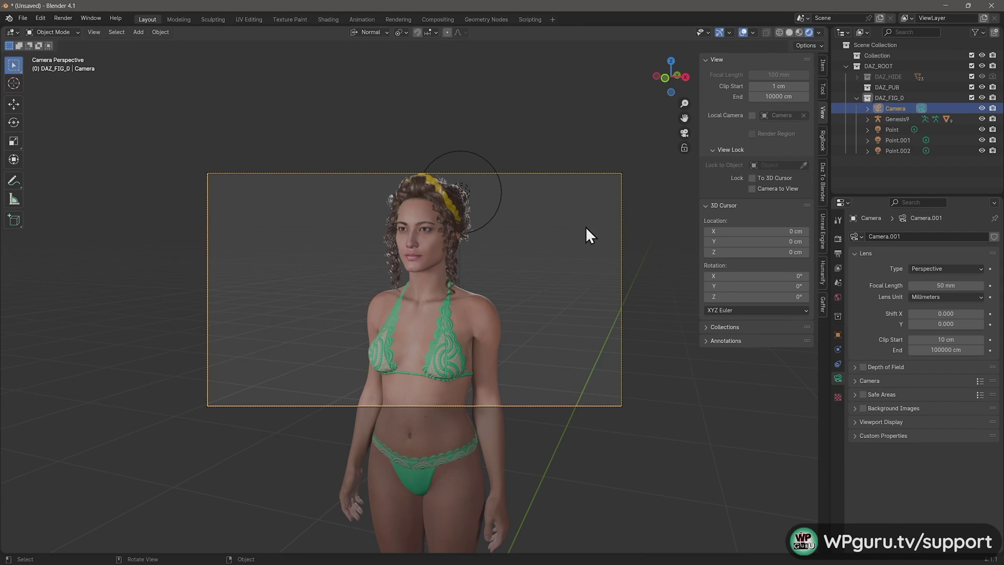
Lock the camera to the view and move it closer to the figure's head and shoulders.
{"action": "middle_click_drag", "start_coordinate": [585, 226], "coordinate": [557, 196], "text": "ctrl"}
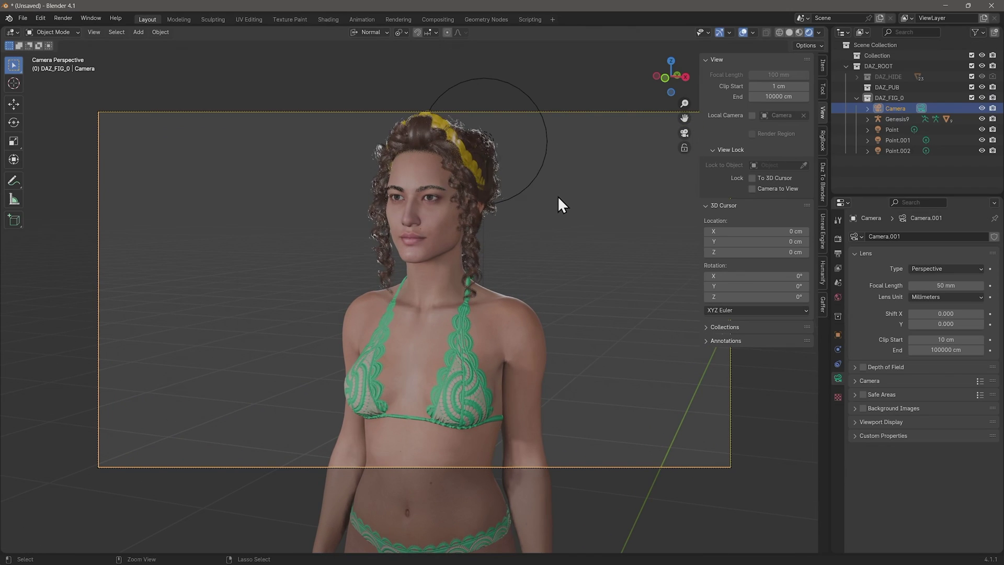
{"action": "left_click", "coordinate": [752, 189]}
{"action": "middle_click_drag", "start_coordinate": [685, 222], "coordinate": [611, 197]}
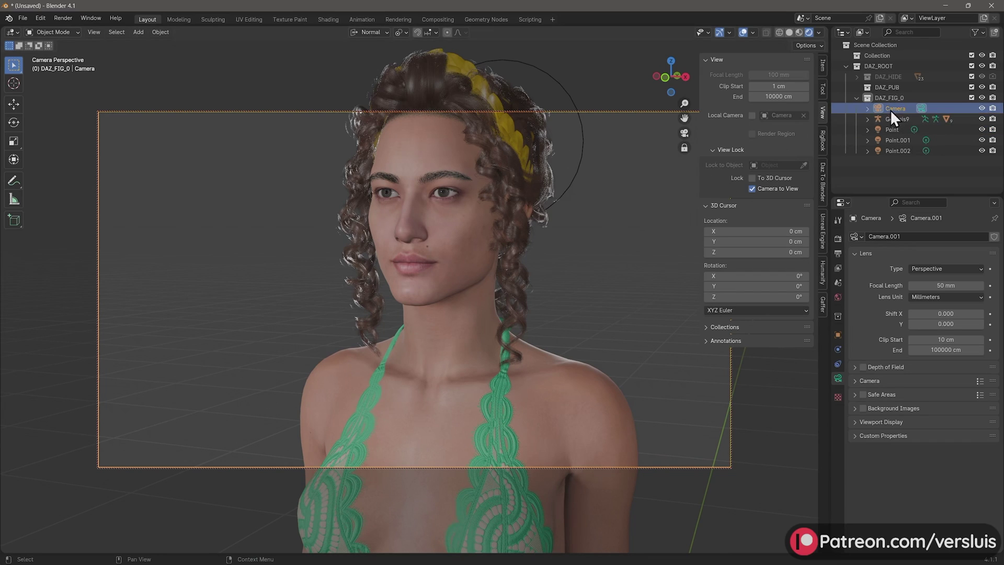
Set the camera's focal length to 100 mm and reframe the shot on the head and shoulders.
{"action": "left_click", "coordinate": [945, 287]}
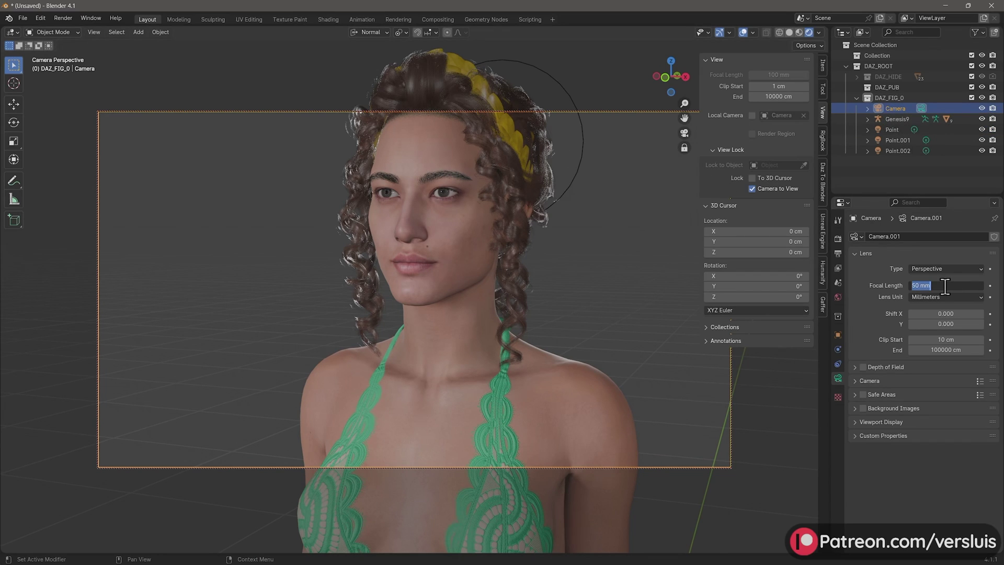
{"action": "type", "text": "100"}
{"action": "key", "text": "Return"}
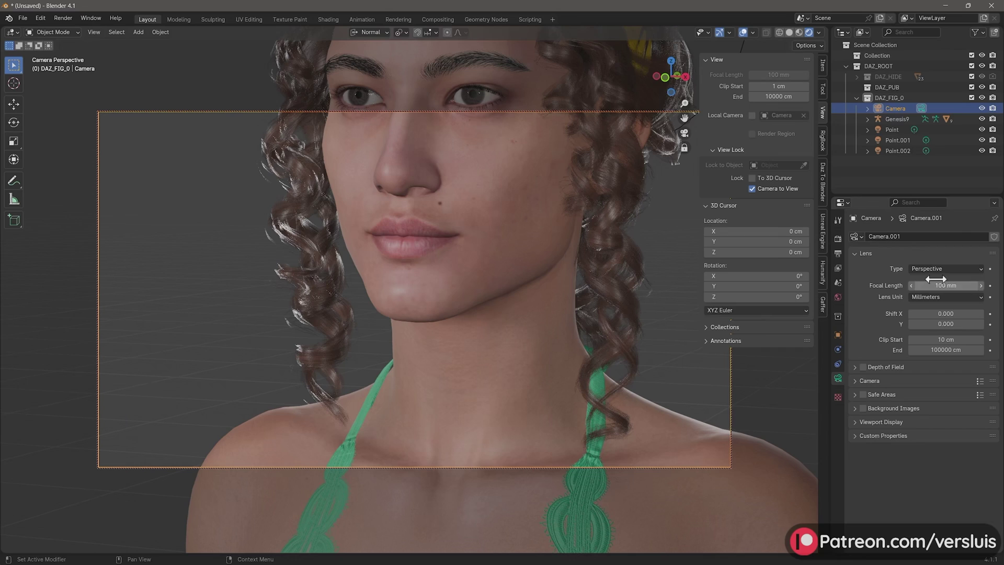
{"action": "middle_click_drag", "start_coordinate": [546, 282], "coordinate": [544, 316]}
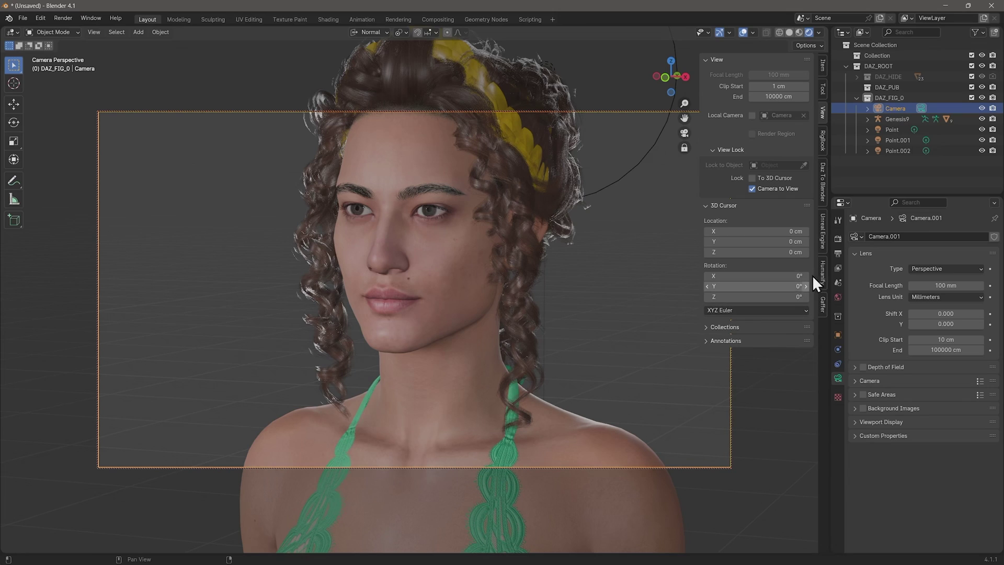
Enable Ambient Occlusion and Screen Space Reflections in the EEVEE render settings.
{"action": "left_click", "coordinate": [838, 238]}
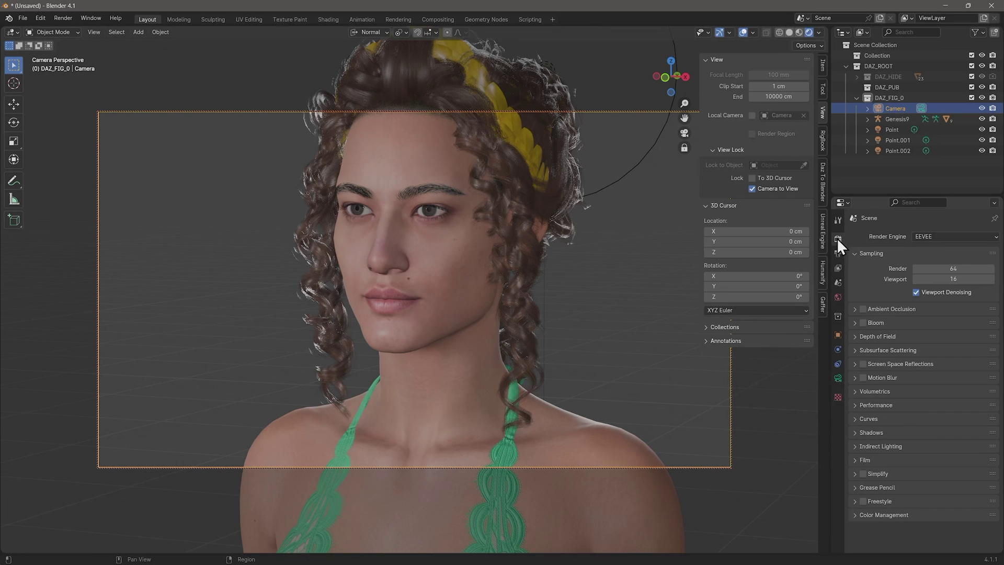
{"action": "left_click", "coordinate": [862, 308]}
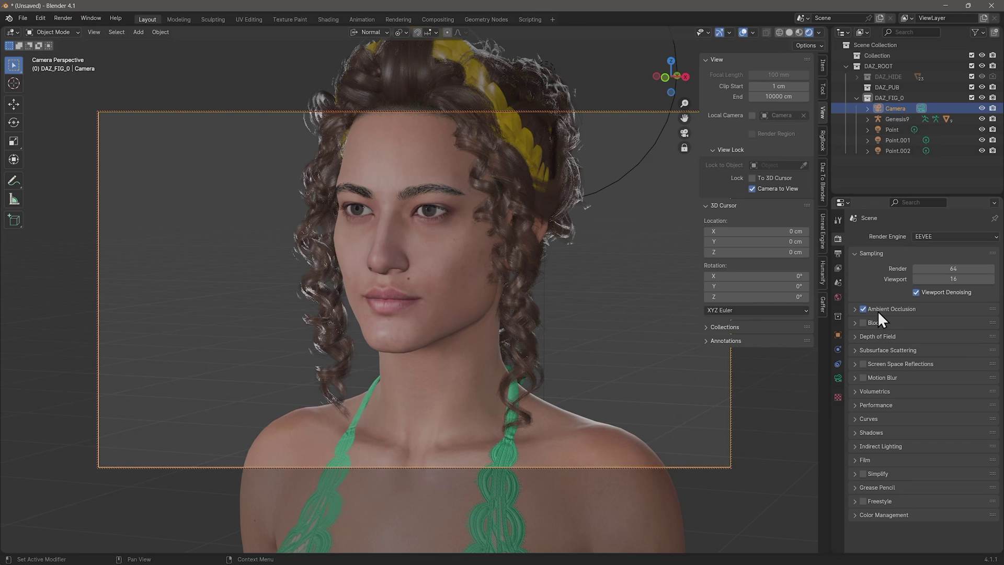
{"action": "left_click", "coordinate": [863, 363]}
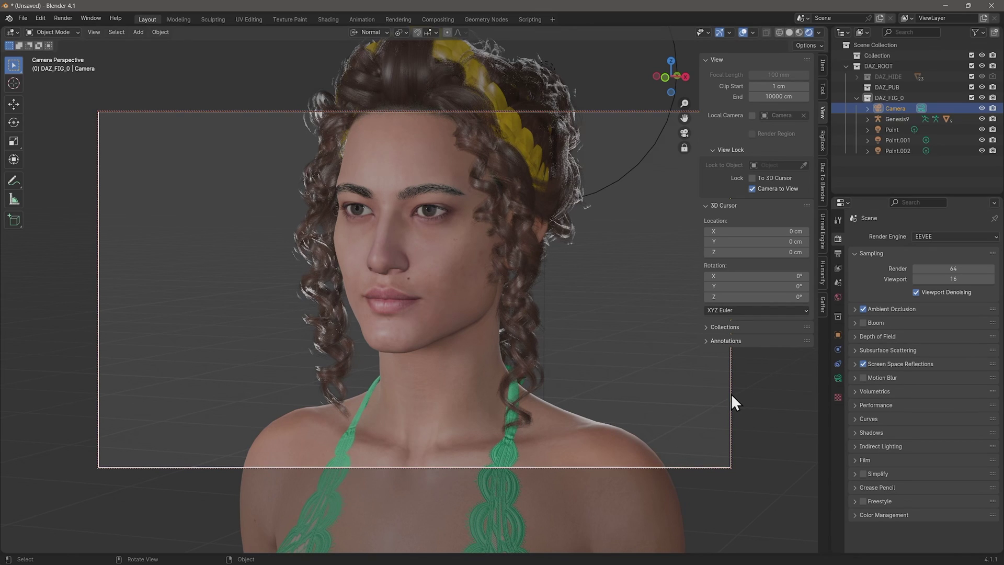
Set the viewport sampling to 64.
{"action": "left_click", "coordinate": [990, 279]}
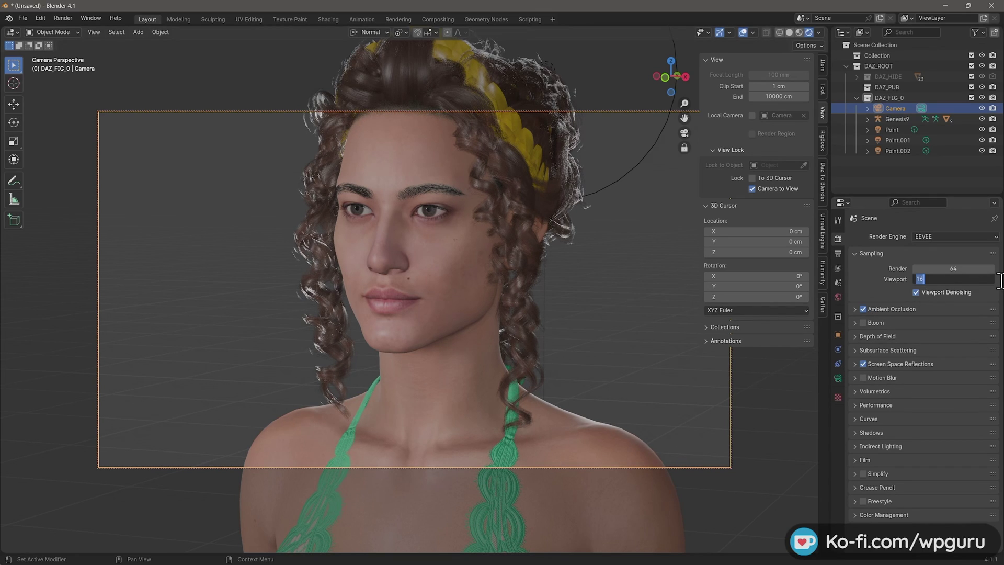
{"action": "type", "text": "64"}
{"action": "key", "text": "Return"}
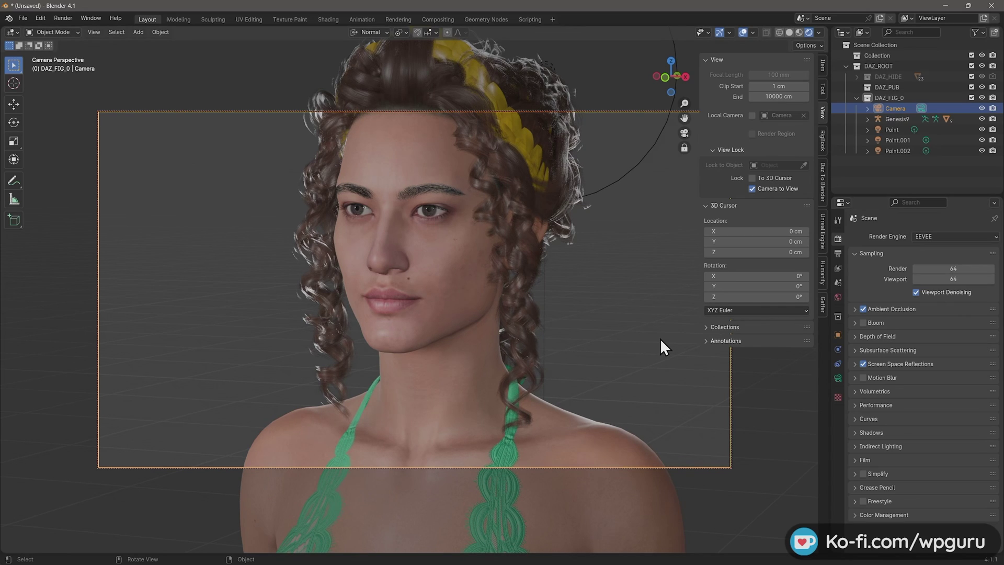
Unlock the camera from the view and enlarge the camera frame in the viewport.
{"action": "left_click", "coordinate": [751, 189]}
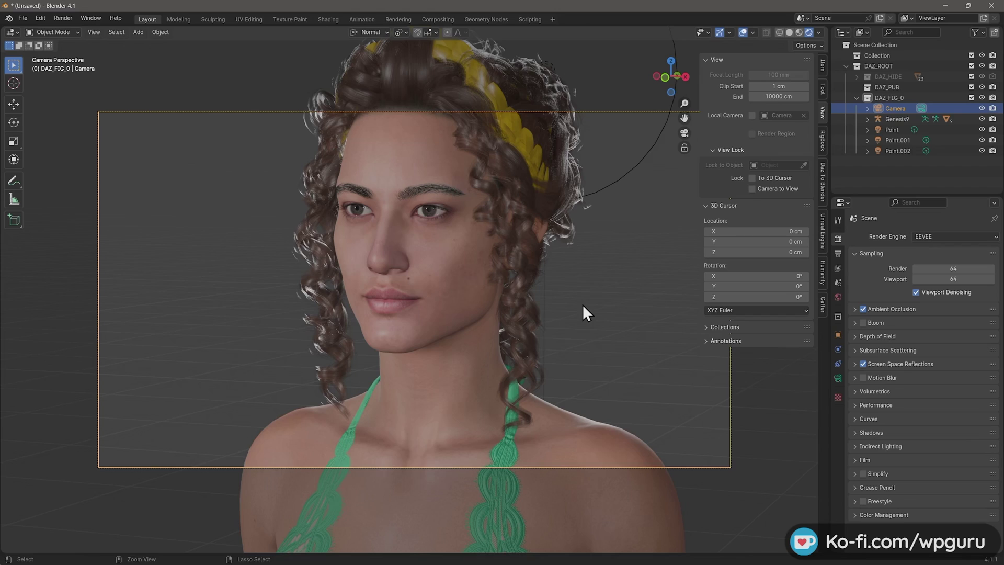
{"action": "middle_click_drag", "start_coordinate": [582, 303], "coordinate": [586, 273], "text": "ctrl"}
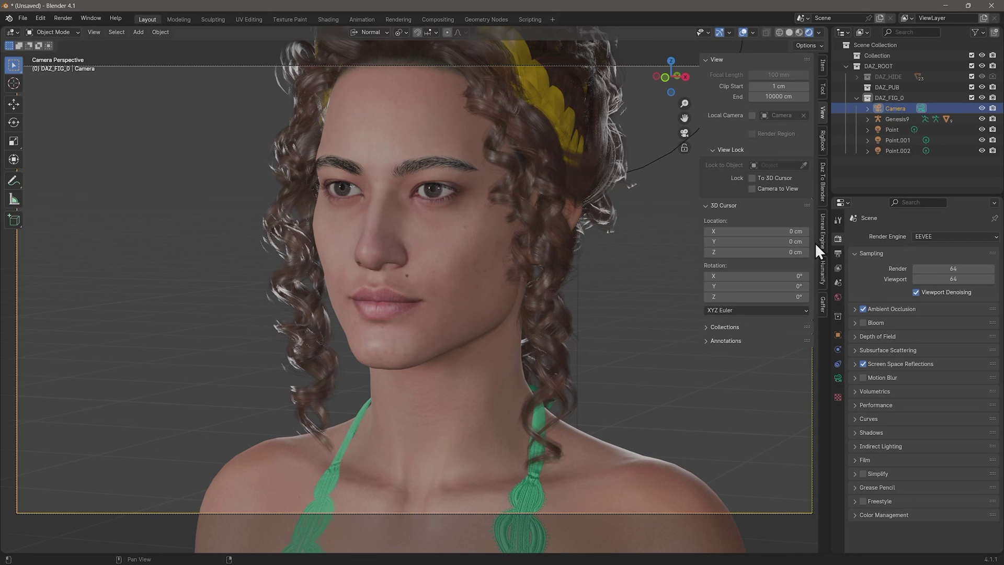
Apply the Humanify head material Mika to the Genesis 9 body mesh.
{"action": "left_click", "coordinate": [823, 278]}
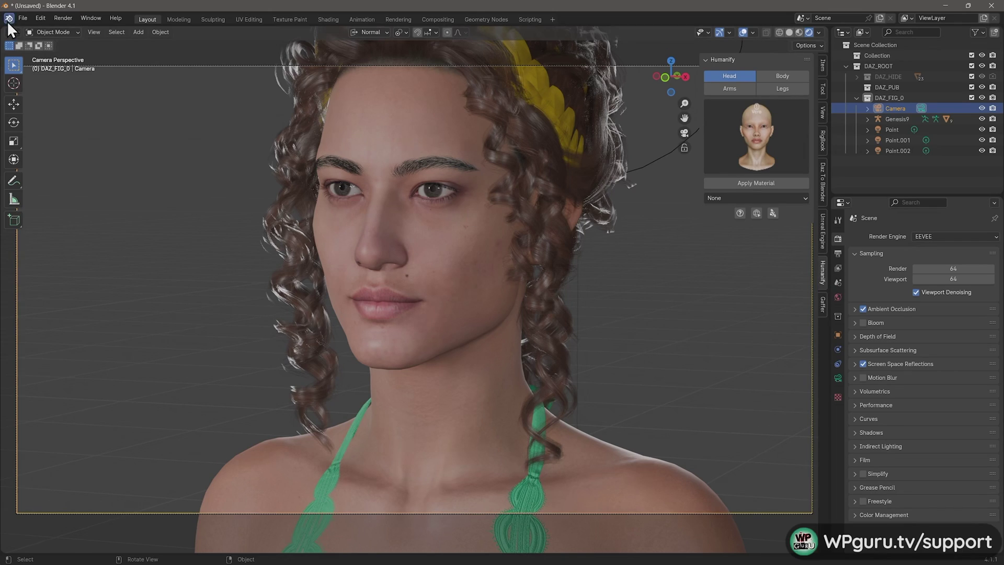
{"action": "left_click", "coordinate": [41, 18]}
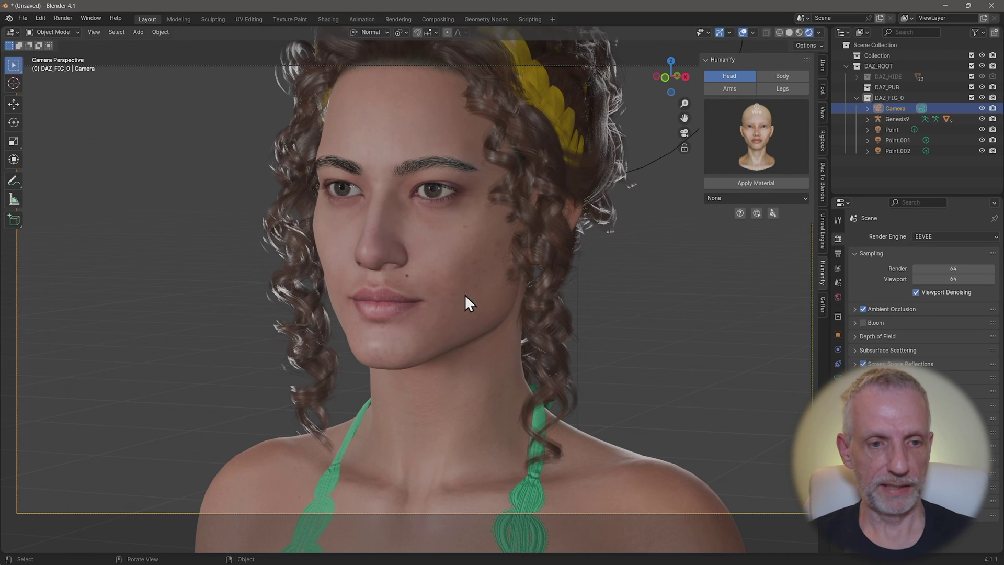
{"action": "left_click", "coordinate": [440, 264]}
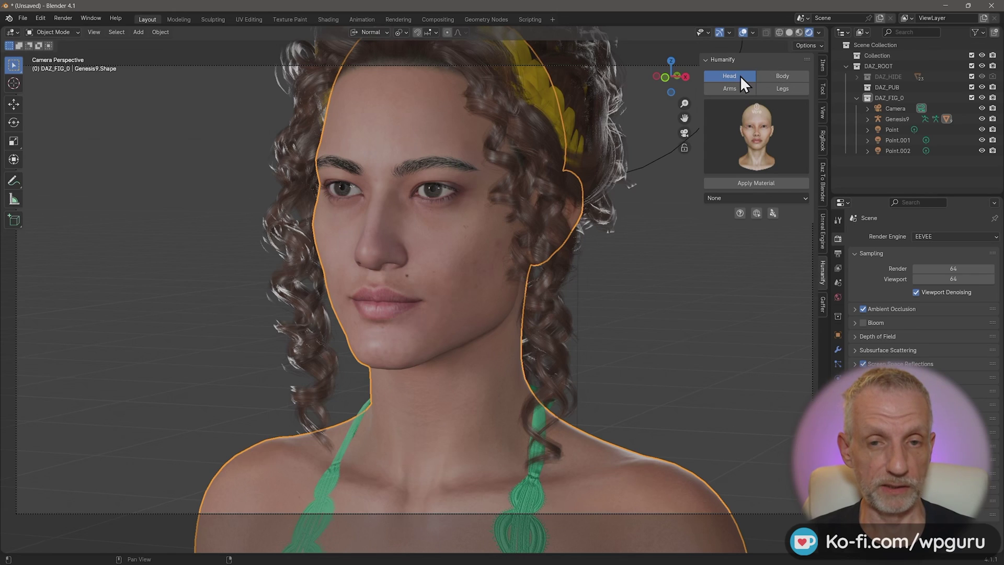
{"action": "left_click", "coordinate": [761, 136]}
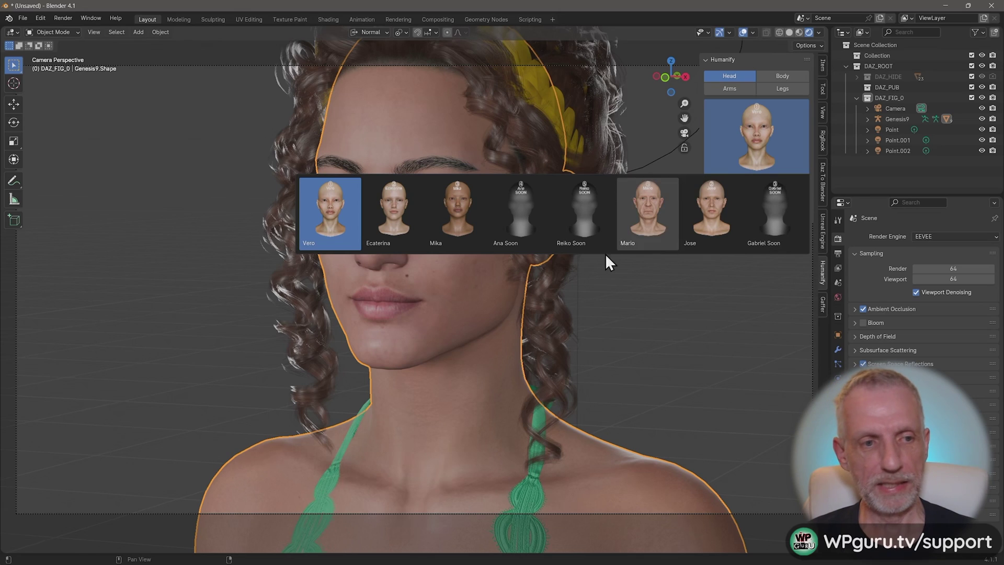
{"action": "left_click", "coordinate": [465, 215]}
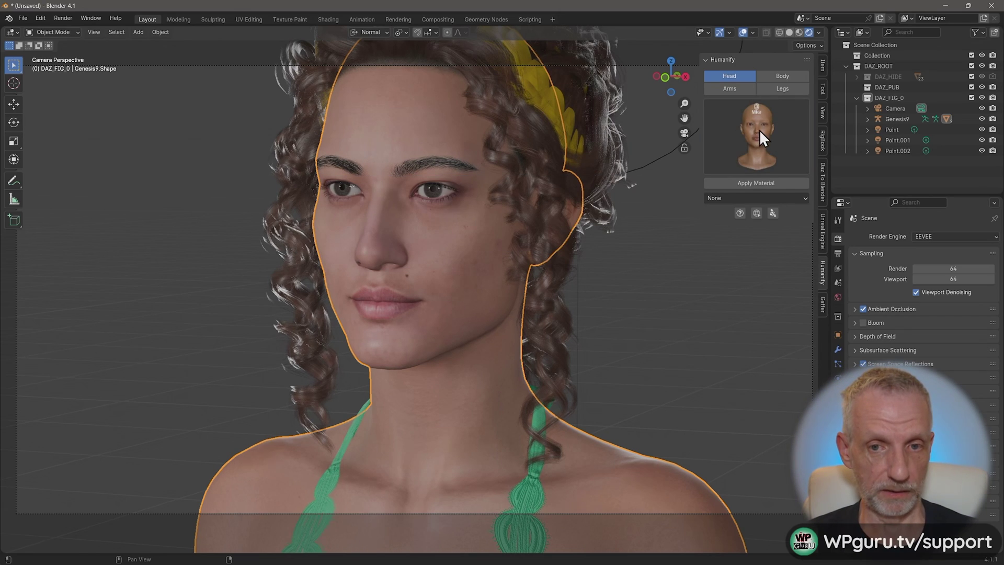
{"action": "left_click", "coordinate": [779, 183]}
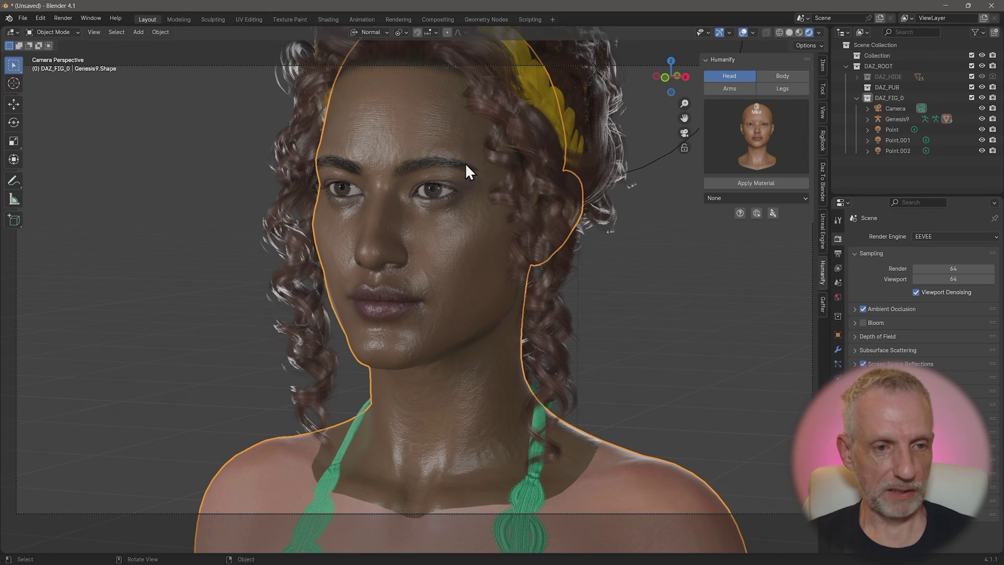
Apply the Humanify body material Mika to the torso of the Genesis 9 mesh.
{"action": "middle_click_drag", "start_coordinate": [556, 340], "coordinate": [538, 208], "text": "shift"}
{"action": "scroll", "coordinate": [545, 345], "scroll_direction": "down", "scroll_amount": 6}
{"action": "scroll", "coordinate": [538, 181], "scroll_direction": "up", "scroll_amount": 4}
{"action": "scroll", "coordinate": [537, 208], "scroll_direction": "down", "scroll_amount": 4}
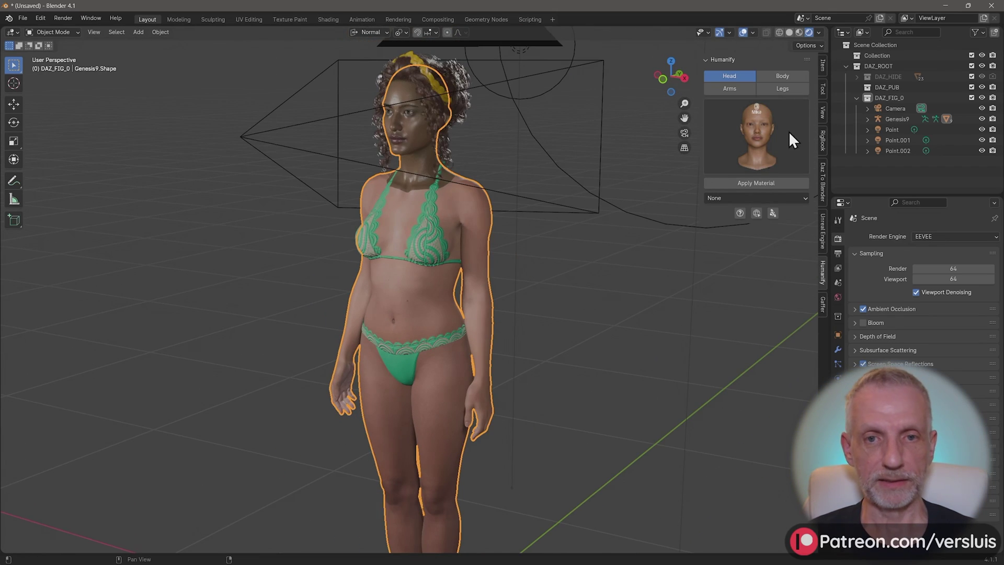
{"action": "left_click", "coordinate": [793, 75]}
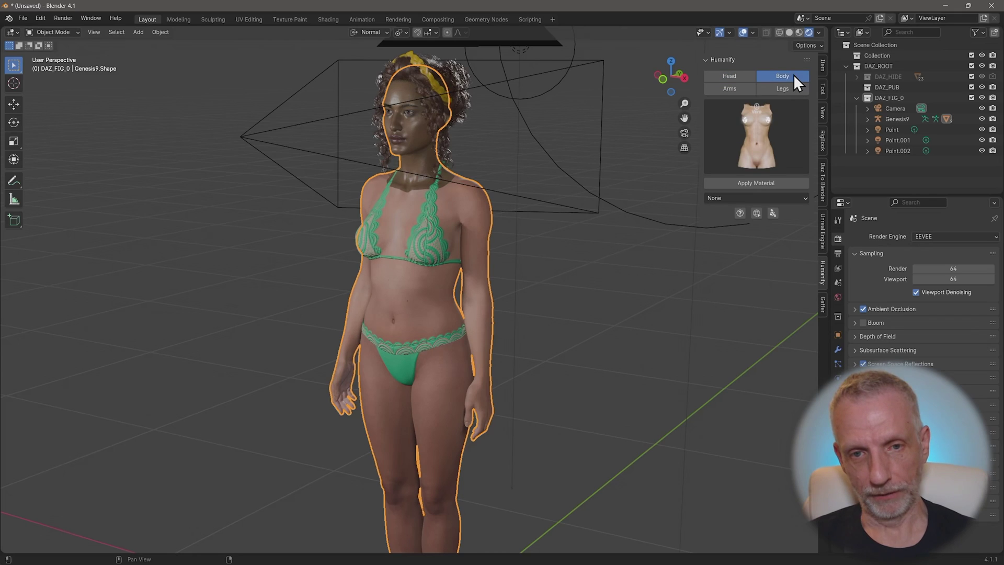
{"action": "left_click", "coordinate": [767, 128]}
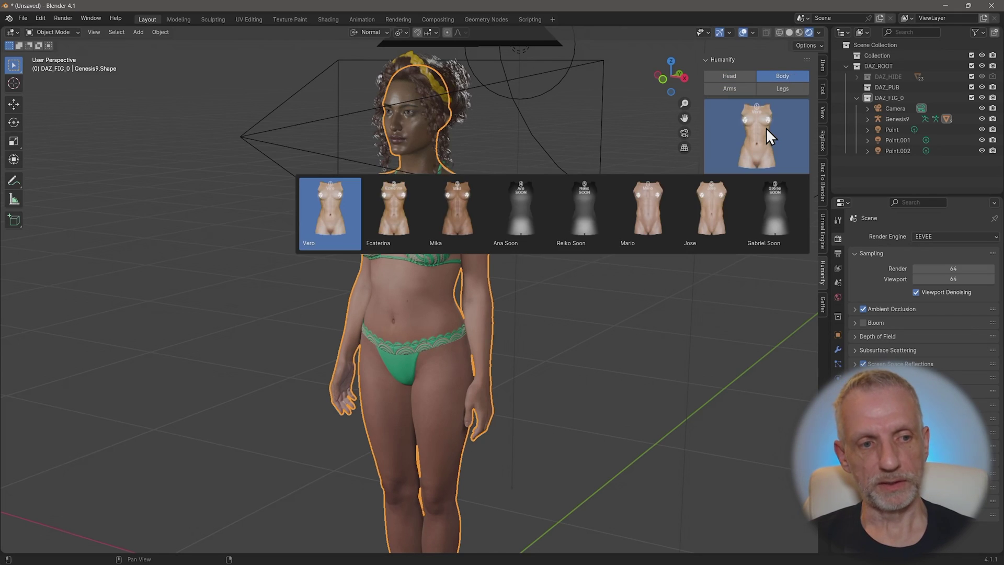
{"action": "left_click", "coordinate": [456, 221]}
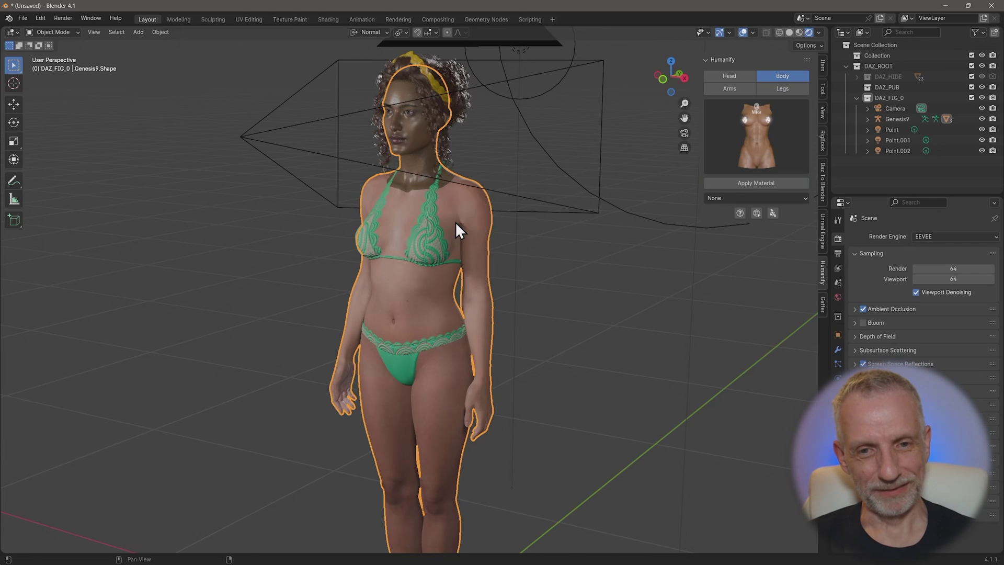
{"action": "left_click", "coordinate": [779, 183]}
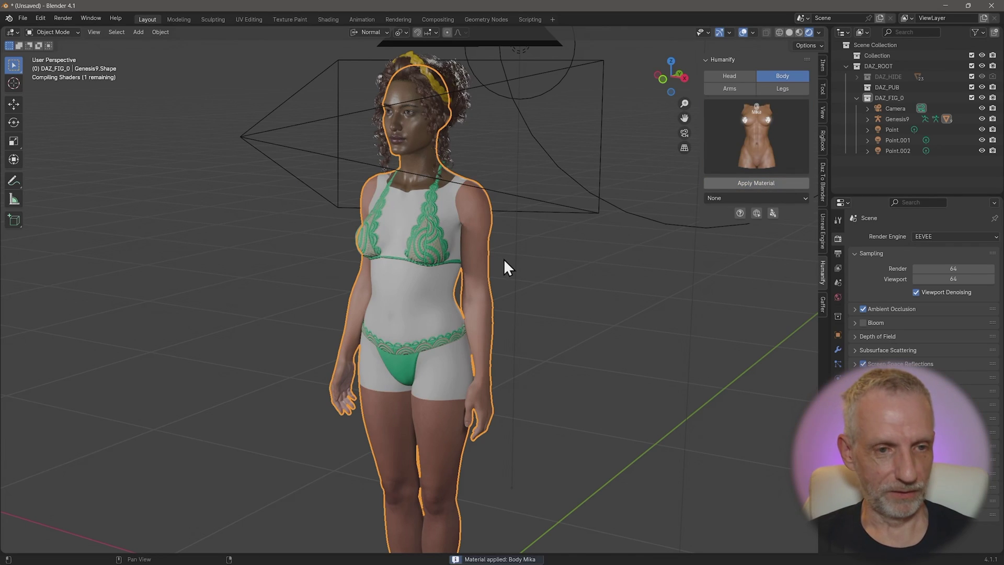
Apply the Humanify arms material Mika to the Genesis 9 mesh.
{"action": "middle_click_drag", "start_coordinate": [544, 298], "coordinate": [555, 241], "text": "shift"}
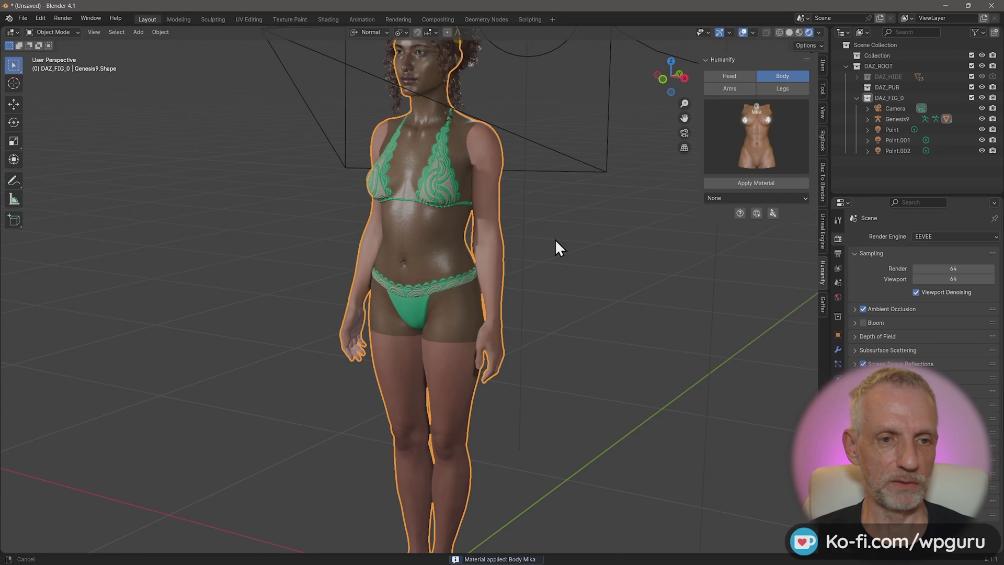
{"action": "left_click", "coordinate": [724, 92]}
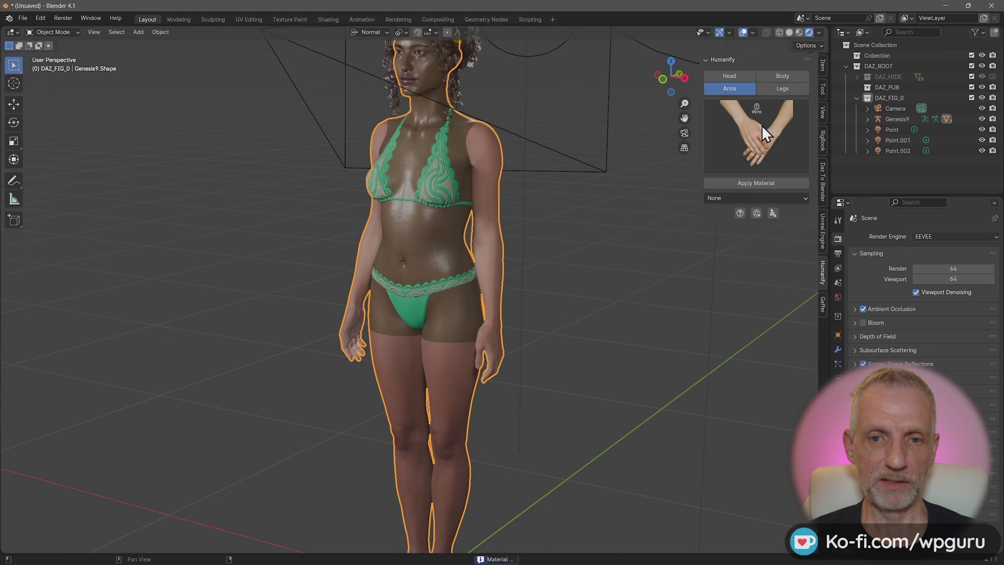
{"action": "left_click", "coordinate": [761, 125]}
{"action": "left_click", "coordinate": [451, 215]}
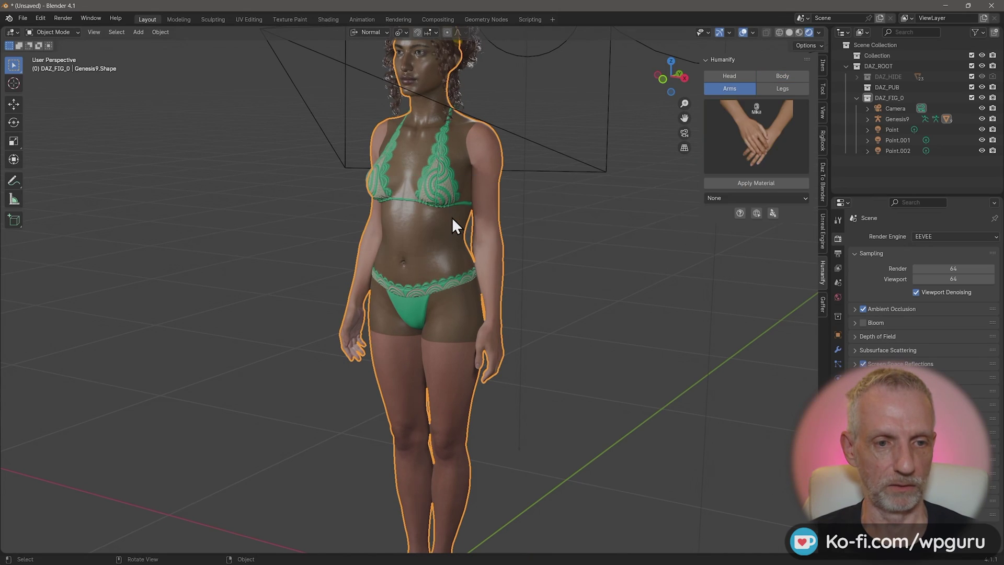
{"action": "left_click", "coordinate": [760, 183]}
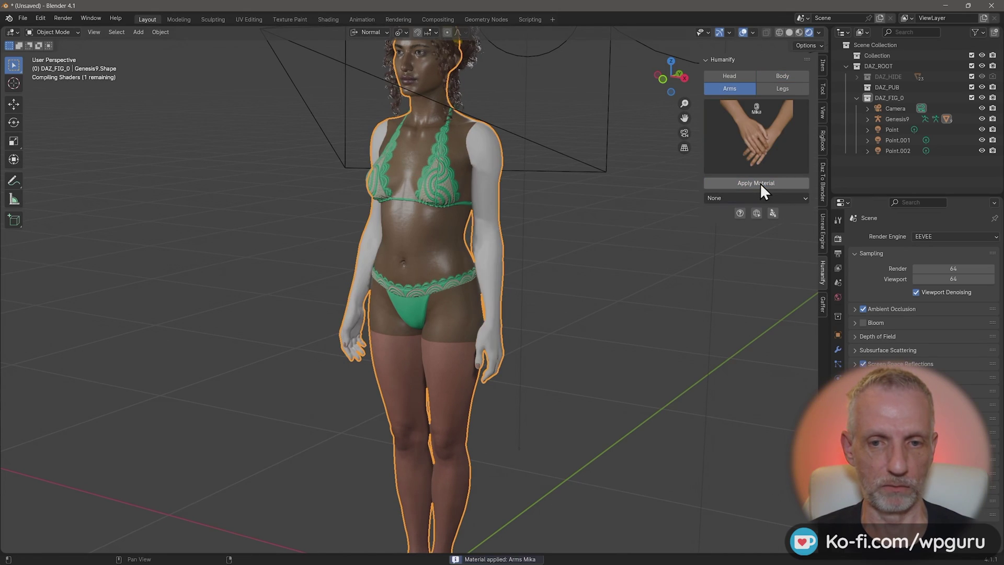
Apply the Humanify legs material Mika to the Genesis 9 mesh.
{"action": "left_click", "coordinate": [786, 86]}
{"action": "left_click", "coordinate": [768, 126]}
{"action": "left_click", "coordinate": [456, 243]}
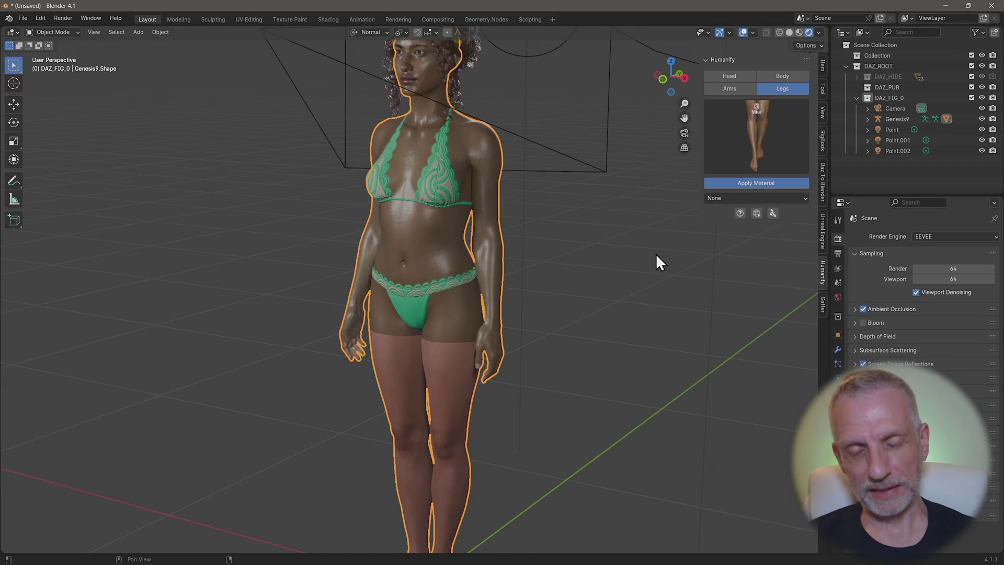
{"action": "left_click", "coordinate": [756, 183]}
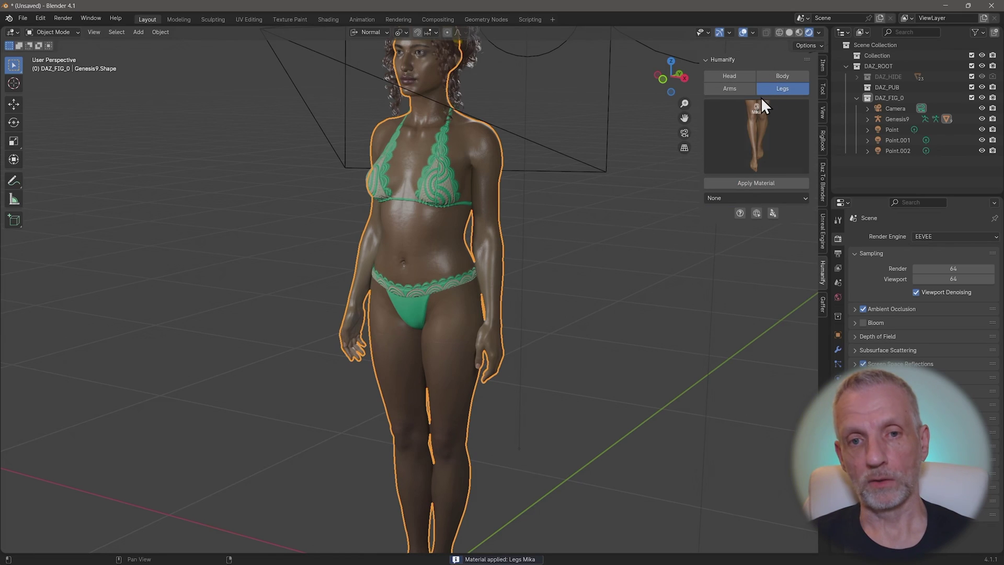
{"action": "left_click", "coordinate": [734, 75]}
{"action": "left_click", "coordinate": [782, 76]}
{"action": "left_click", "coordinate": [786, 90]}
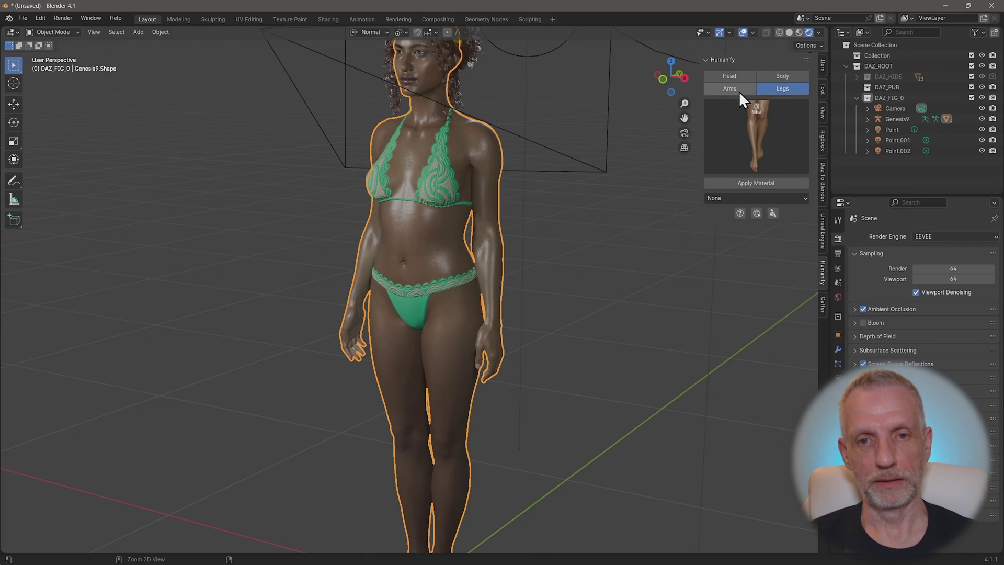
{"action": "left_click", "coordinate": [739, 91]}
{"action": "left_click", "coordinate": [785, 76]}
{"action": "left_click", "coordinate": [785, 89]}
{"action": "left_click", "coordinate": [741, 90]}
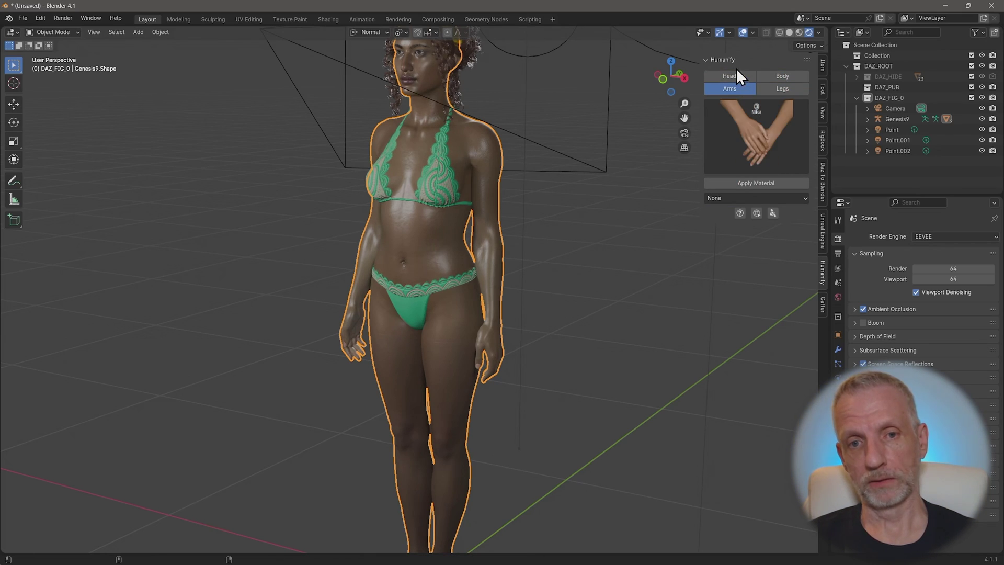
{"action": "left_click", "coordinate": [736, 60]}
{"action": "left_click", "coordinate": [716, 60]}
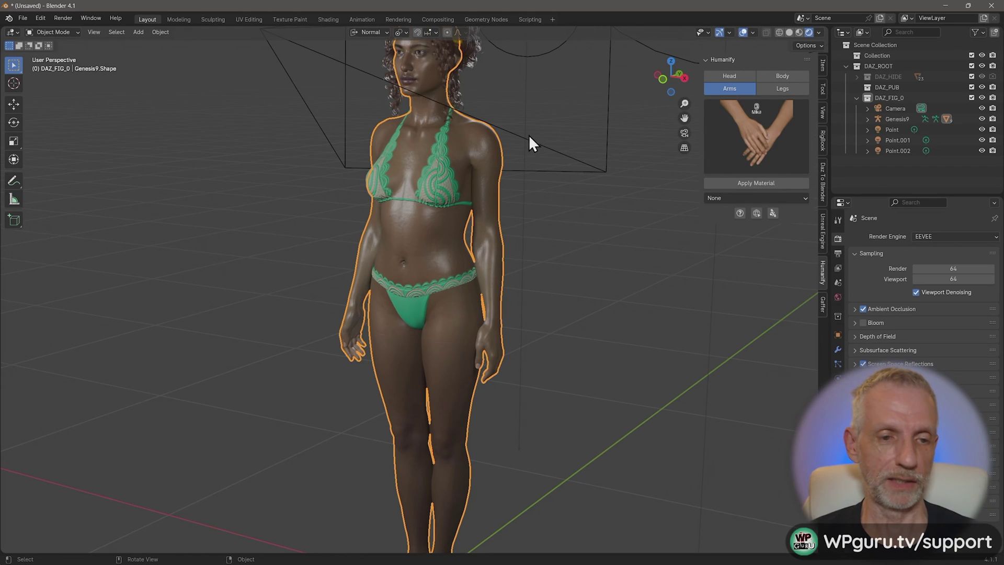
Return to the camera view, hide the 3D viewport's sidebar and widen the Shader Editor, keeping the figure's head framed.
{"action": "key", "text": "KP_0"}
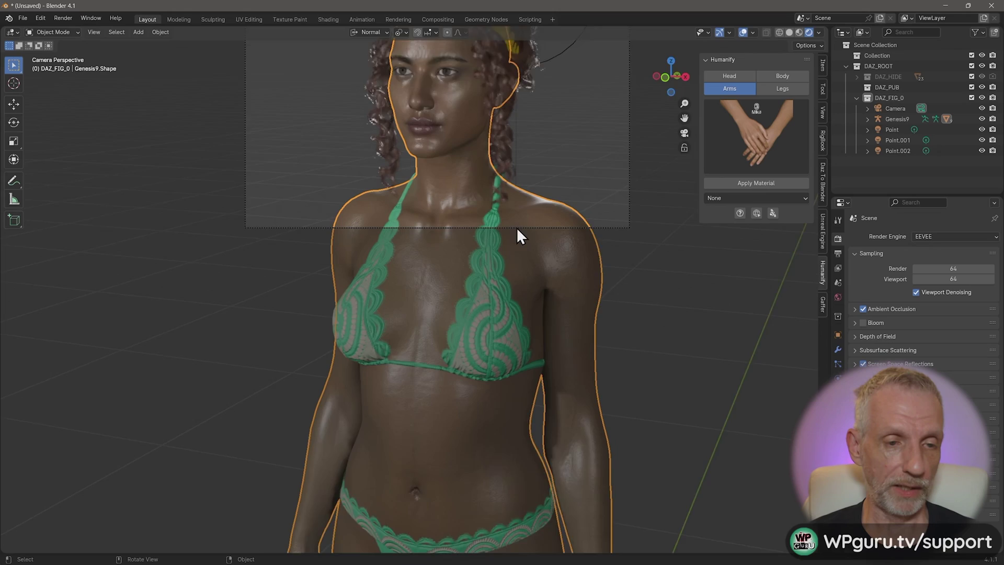
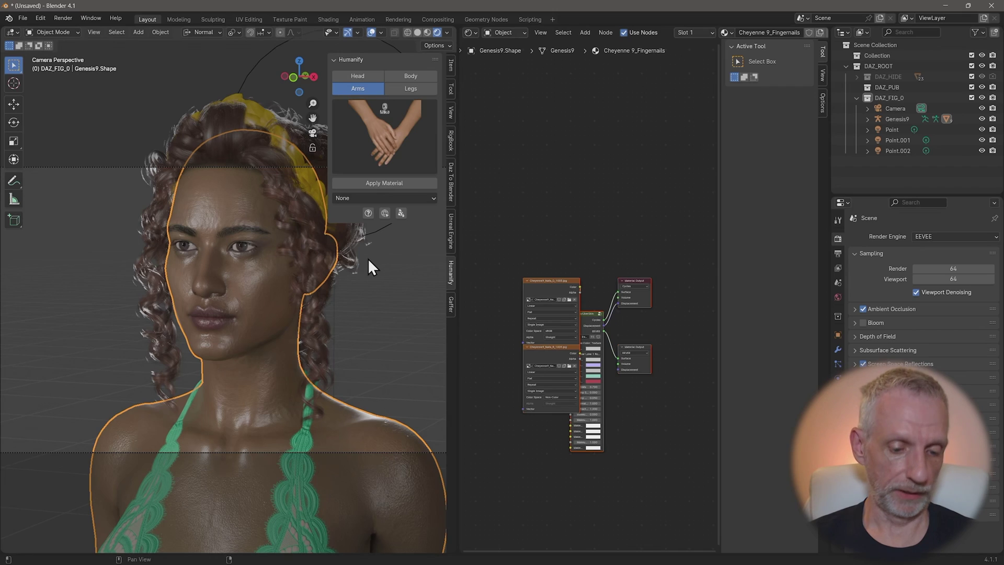
{"action": "key", "text": "n"}
{"action": "middle_click_drag", "start_coordinate": [359, 271], "coordinate": [331, 220], "text": "shift"}
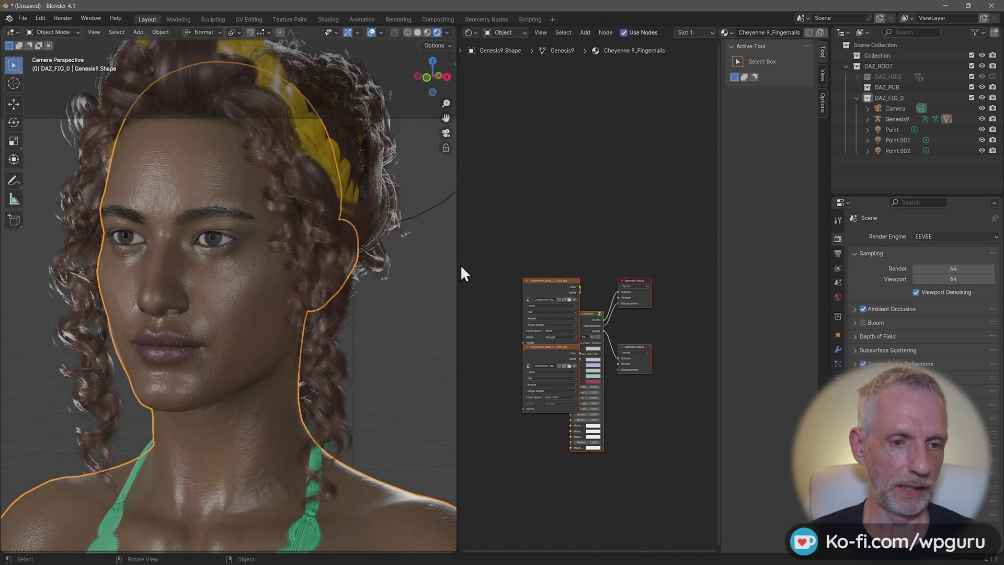
{"action": "left_click_drag", "start_coordinate": [458, 264], "coordinate": [384, 268]}
{"action": "middle_click_drag", "start_coordinate": [346, 276], "coordinate": [361, 282], "text": "shift"}
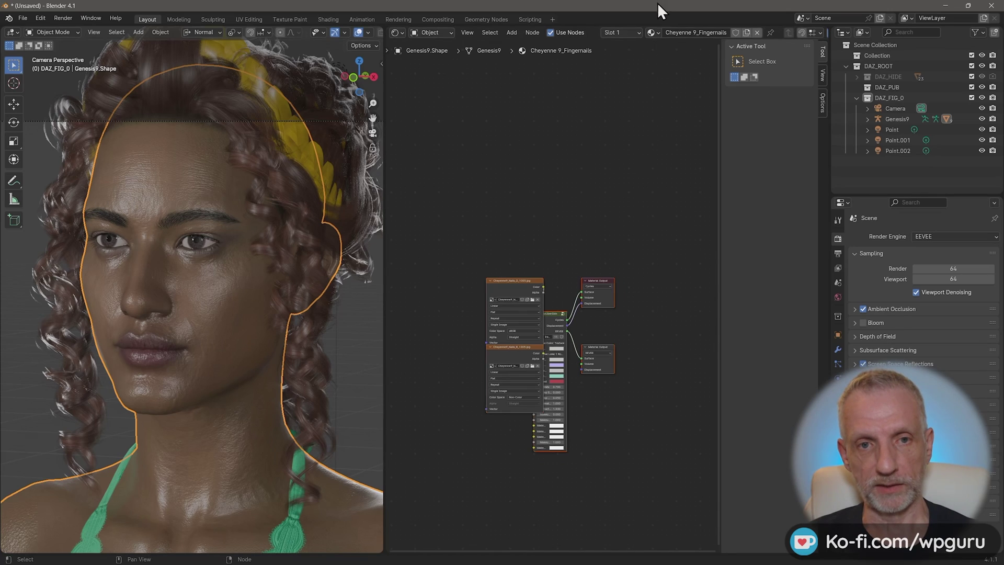
Load the Head Mika material in the Shader Editor in place of Cheyenne 9_Fingernails and frame its nodes.
{"action": "left_click", "coordinate": [654, 33]}
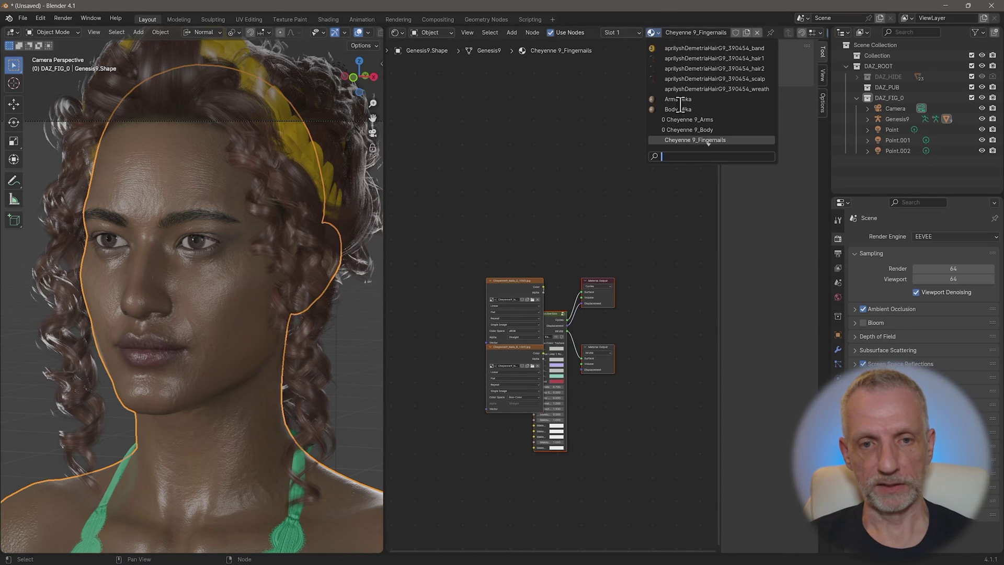
{"action": "scroll", "coordinate": [711, 113], "scroll_direction": "down", "scroll_amount": 4}
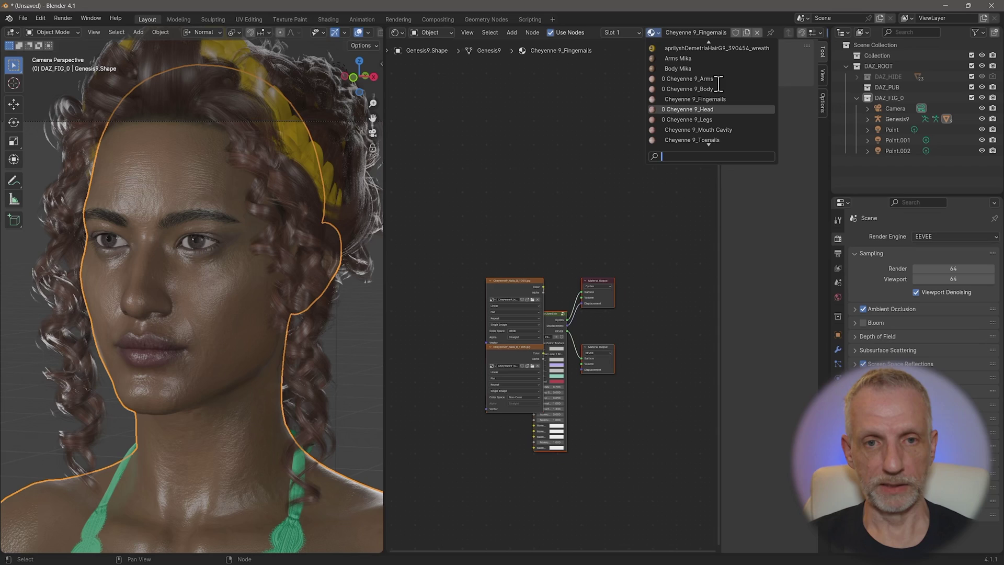
{"action": "type", "text": "mika"}
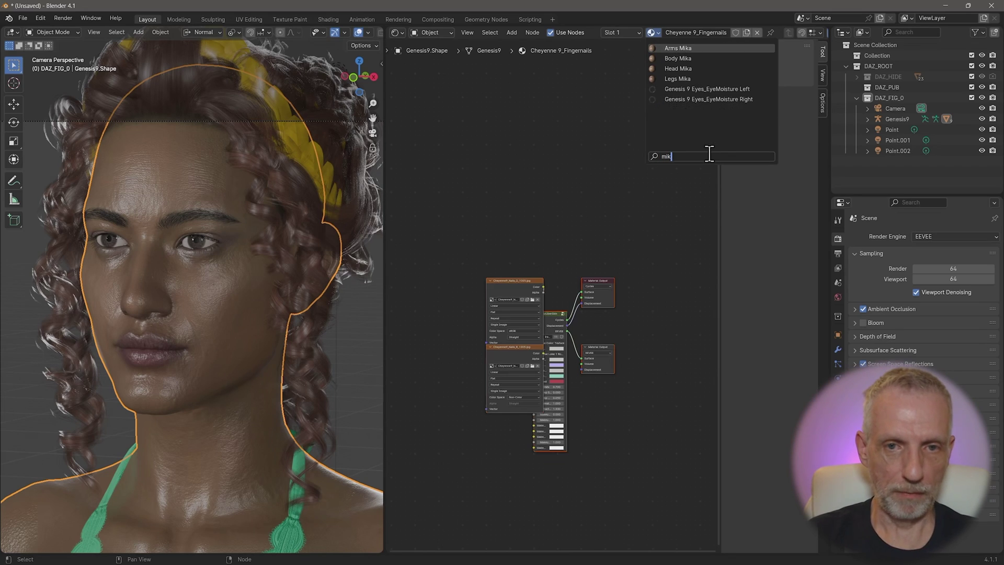
{"action": "left_click", "coordinate": [703, 68]}
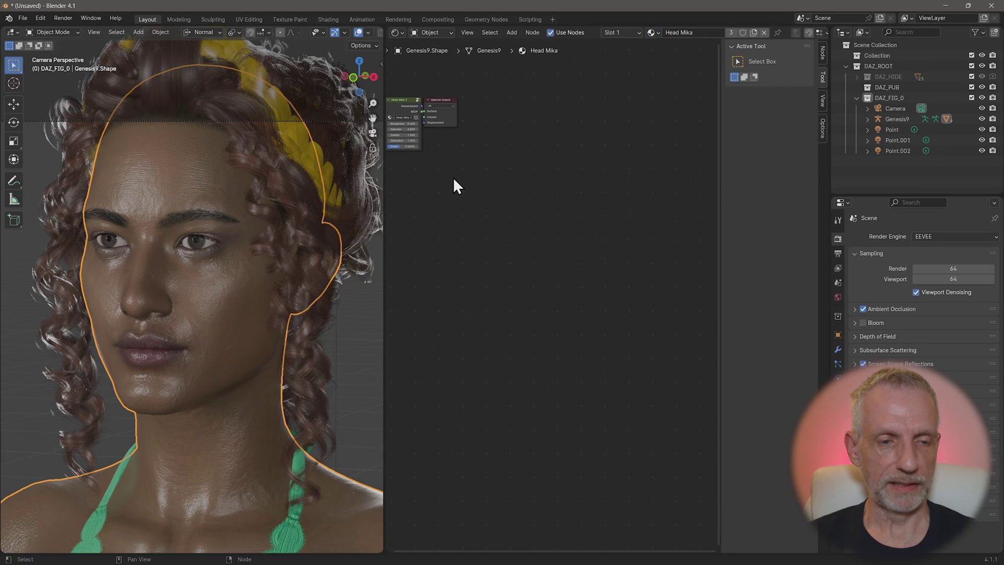
{"action": "middle_click_drag", "start_coordinate": [453, 176], "coordinate": [534, 170]}
{"action": "left_click_drag", "start_coordinate": [514, 148], "coordinate": [658, 259]}
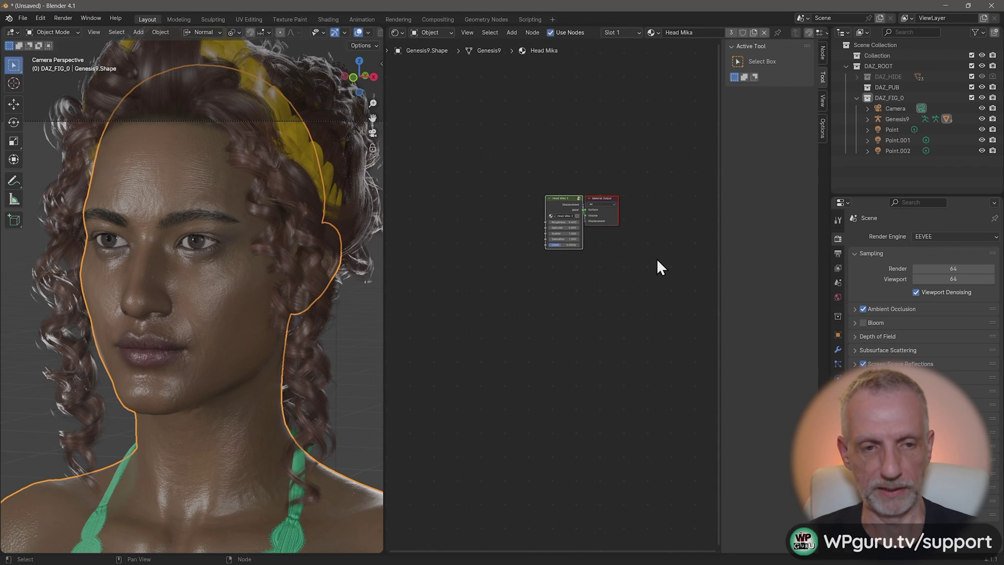
{"action": "key", "text": "KP_Decimal"}
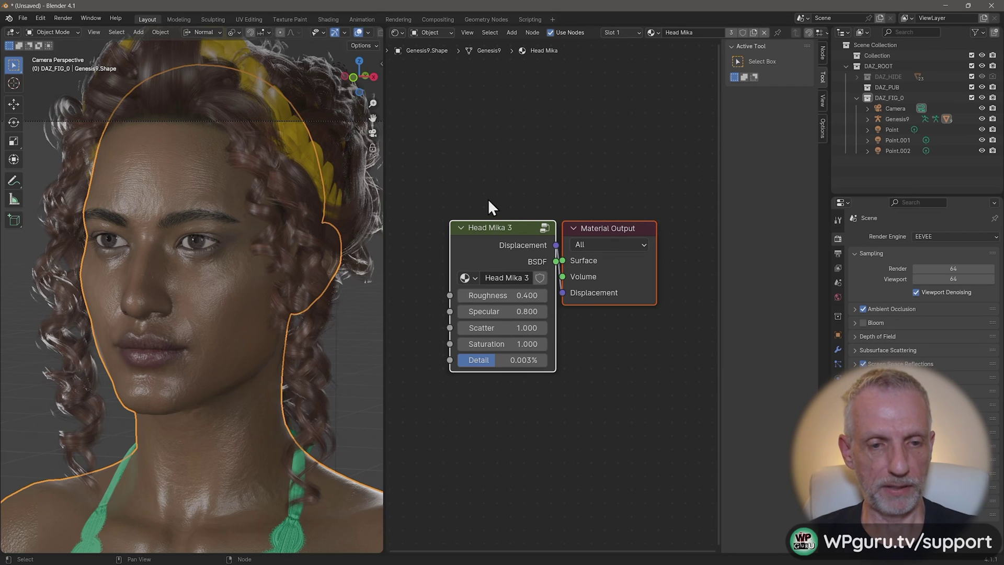
Set the Head Mika 3 node's Roughness to 0.5 and try out its Specular value.
{"action": "mouse_move", "coordinate": [520, 300]}
{"action": "left_mouse_down"}
{"action": "mouse_move", "coordinate": [491, 300]}
{"action": "mouse_move", "coordinate": [525, 296]}
{"action": "left_mouse_up"}
{"action": "left_click", "coordinate": [525, 296]}
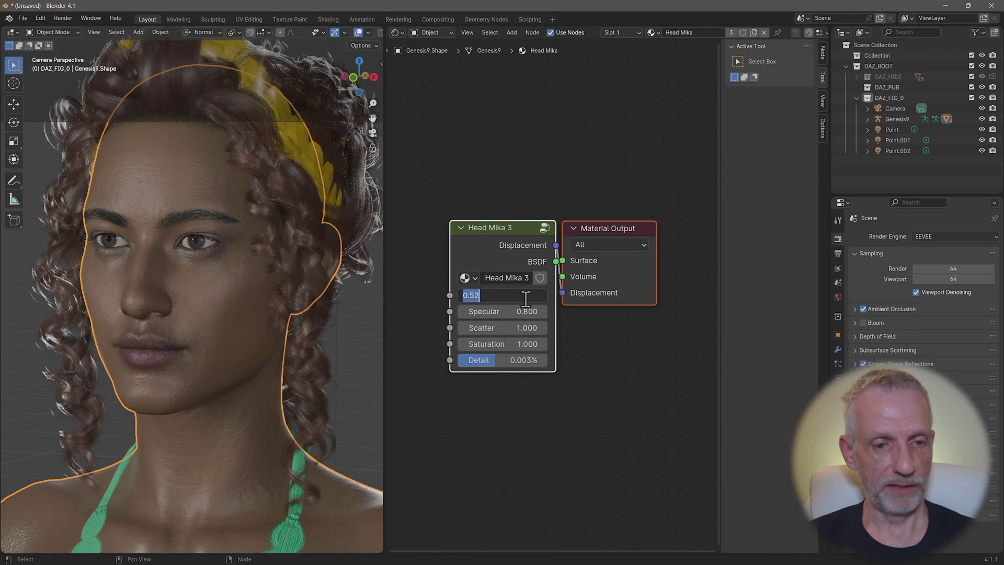
{"action": "type", "text": "0.5"}
{"action": "key", "text": "Return"}
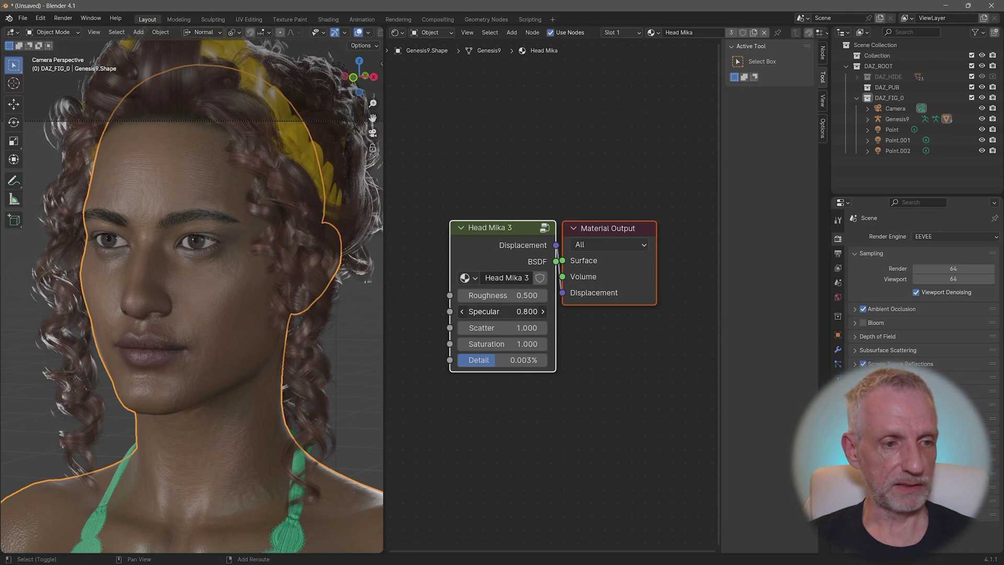
{"action": "left_click_drag", "start_coordinate": [518, 311], "coordinate": [565, 314], "text": "shift"}
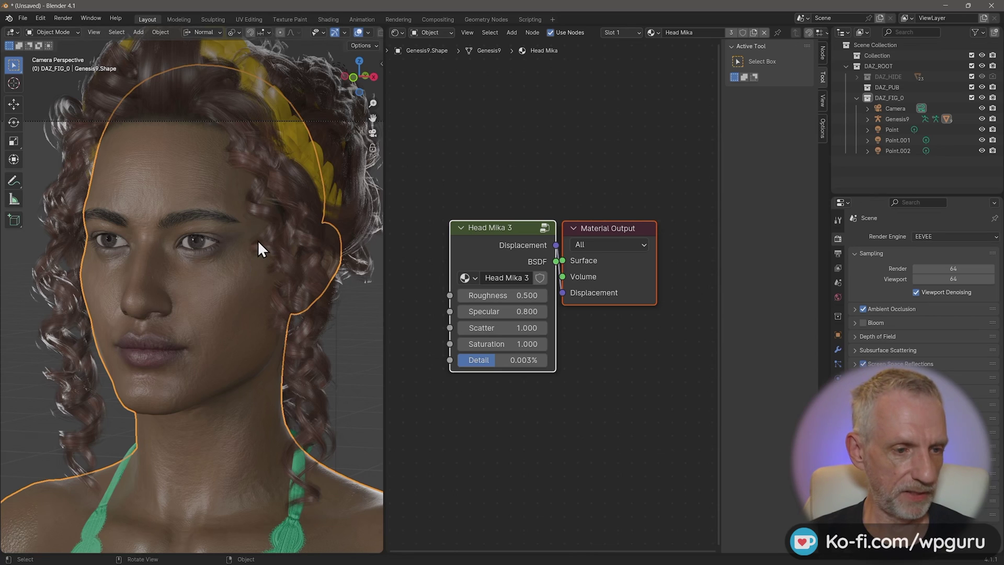
Set the Head Mika 3 node's Scatter to 0.5.
{"action": "middle_click_drag", "start_coordinate": [260, 226], "coordinate": [261, 244]}
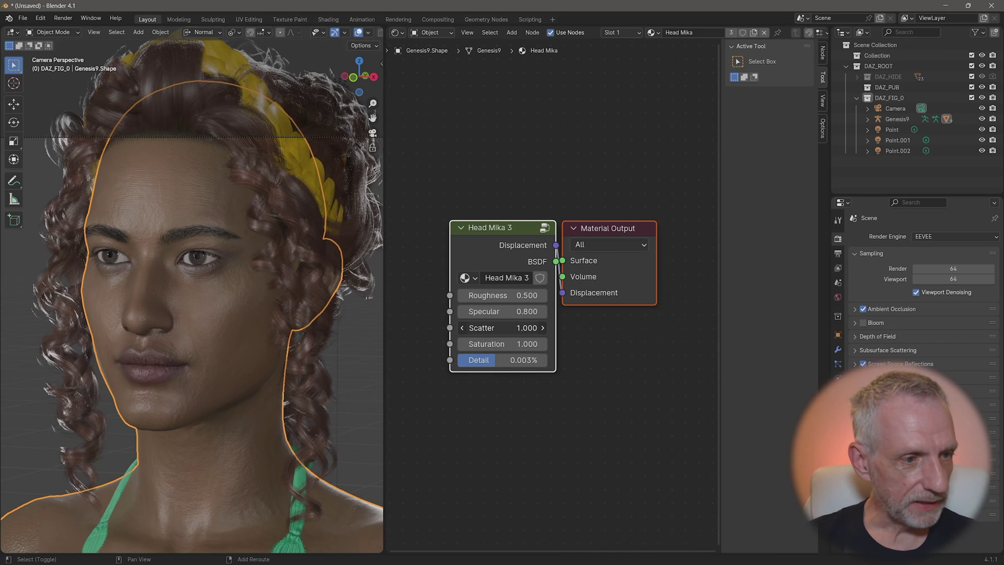
{"action": "left_click_drag", "start_coordinate": [501, 328], "coordinate": [481, 328]}
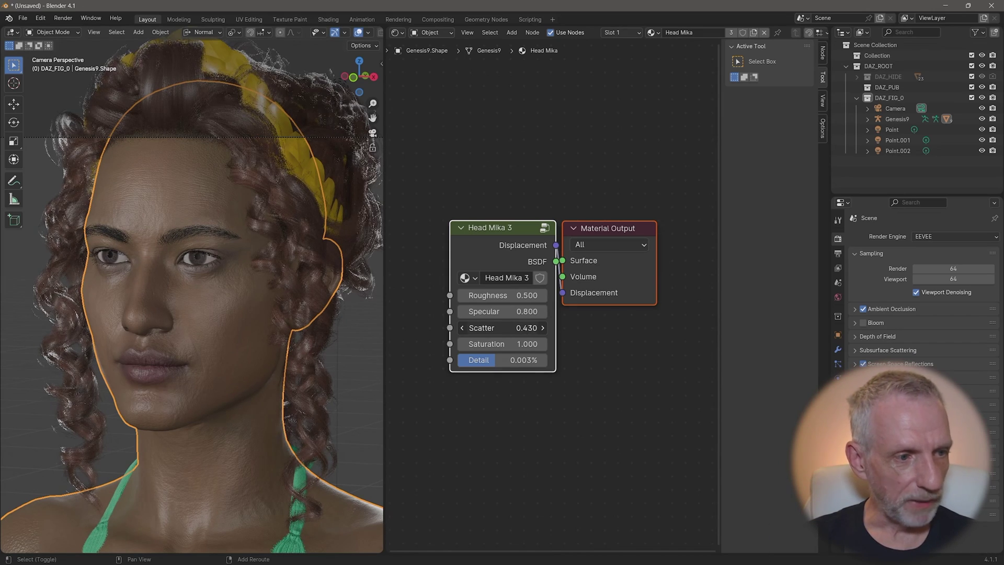
{"action": "left_click", "coordinate": [502, 328]}
{"action": "type", "text": "0.5"}
{"action": "key", "text": "Return"}
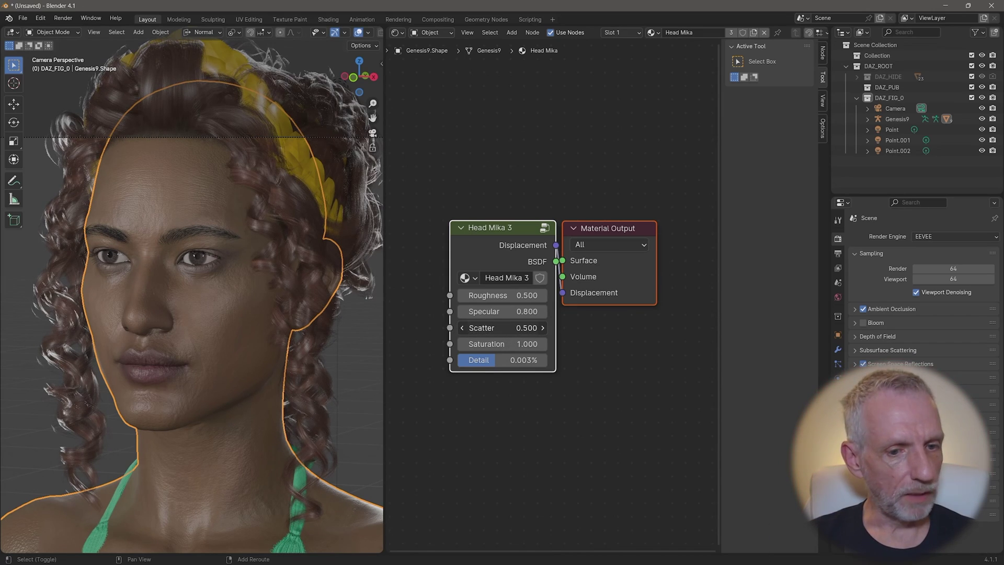
{"action": "left_click", "coordinate": [502, 328]}
{"action": "type", "text": "0.5"}
{"action": "key", "text": "Return"}
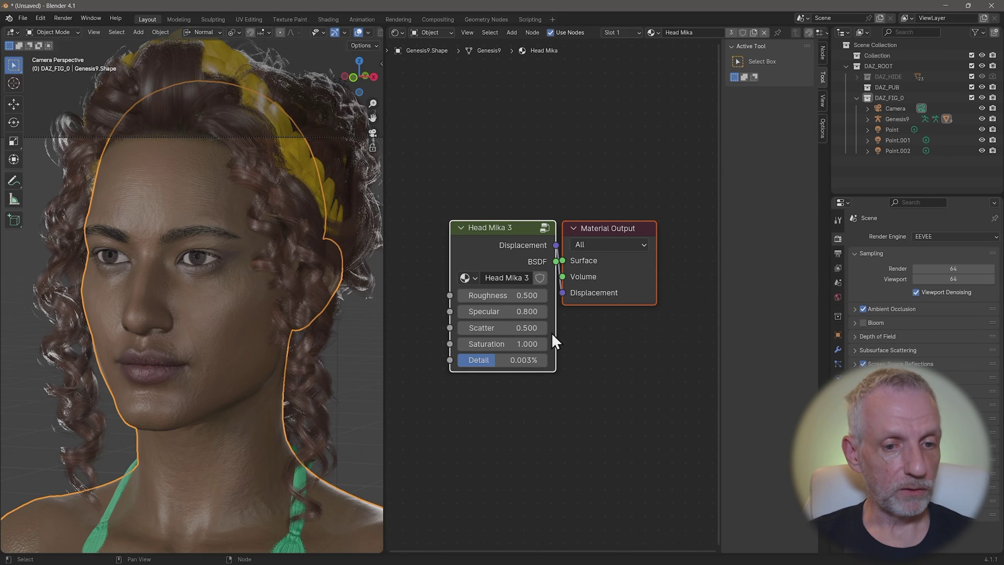
Try a Scatter of 0 on the Head Mika 3 node, and restore it to 0.5.
{"action": "left_click", "coordinate": [552, 338]}
{"action": "left_click_drag", "start_coordinate": [502, 328], "coordinate": [470, 328]}
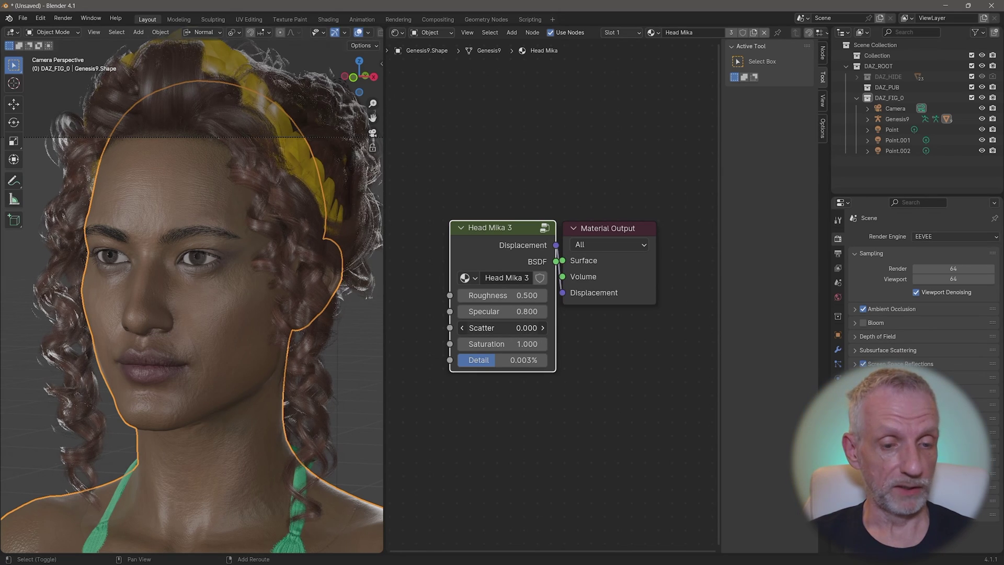
{"action": "left_click", "coordinate": [523, 328]}
{"action": "type", "text": "0.5"}
{"action": "key", "text": "Return"}
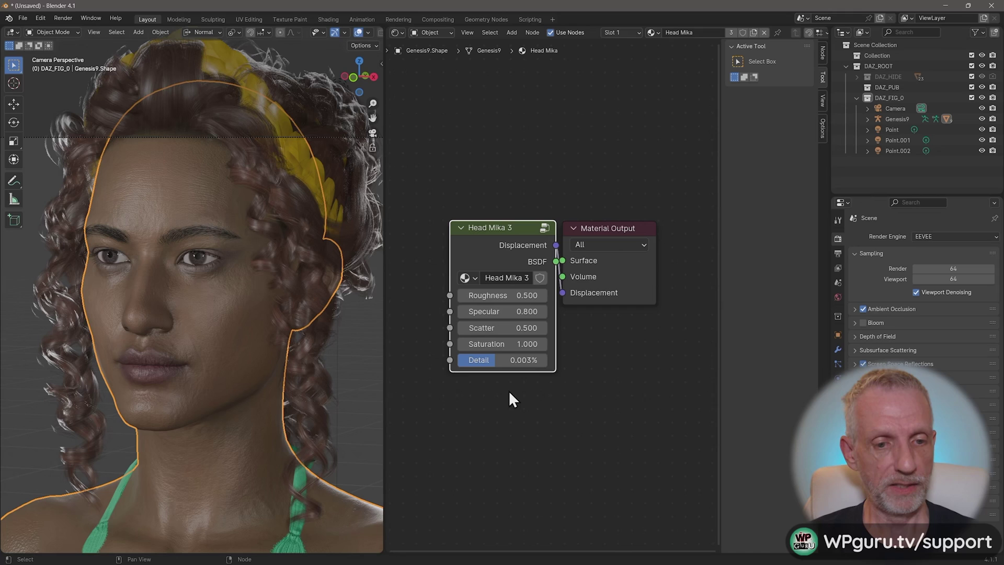
Try different Saturation values on the Head Mika 3 node, and reset Saturation to 1.
{"action": "mouse_move", "coordinate": [497, 343]}
{"action": "left_mouse_down"}
{"action": "mouse_move", "coordinate": [478, 344]}
{"action": "mouse_move", "coordinate": [490, 361]}
{"action": "mouse_move", "coordinate": [489, 344]}
{"action": "mouse_move", "coordinate": [518, 344]}
{"action": "mouse_move", "coordinate": [481, 344]}
{"action": "left_mouse_up"}
{"action": "left_click", "coordinate": [546, 343]}
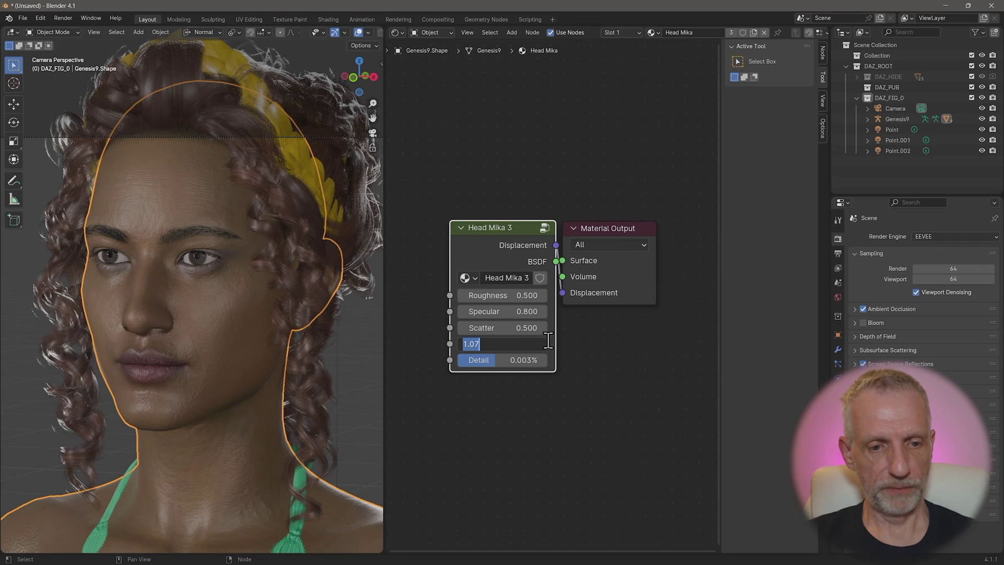
{"action": "type", "text": "1"}
{"action": "key", "text": "Return"}
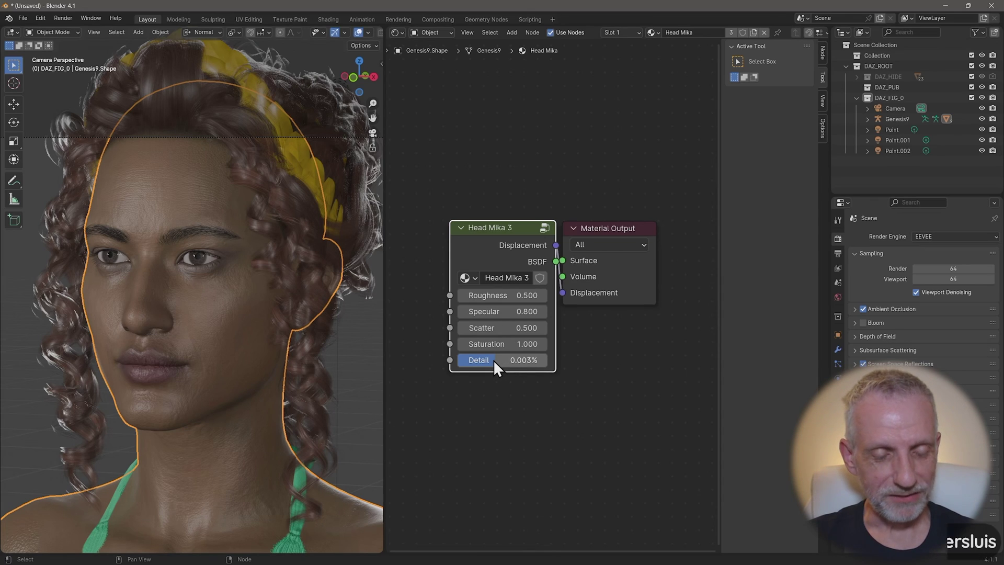
Try Detail values of 0.005% and 0.002% on the Head Mika 3 node, comparing the skin in a widened 3D viewport.
{"action": "left_click_drag", "start_coordinate": [493, 360], "coordinate": [527, 360], "text": "shift"}
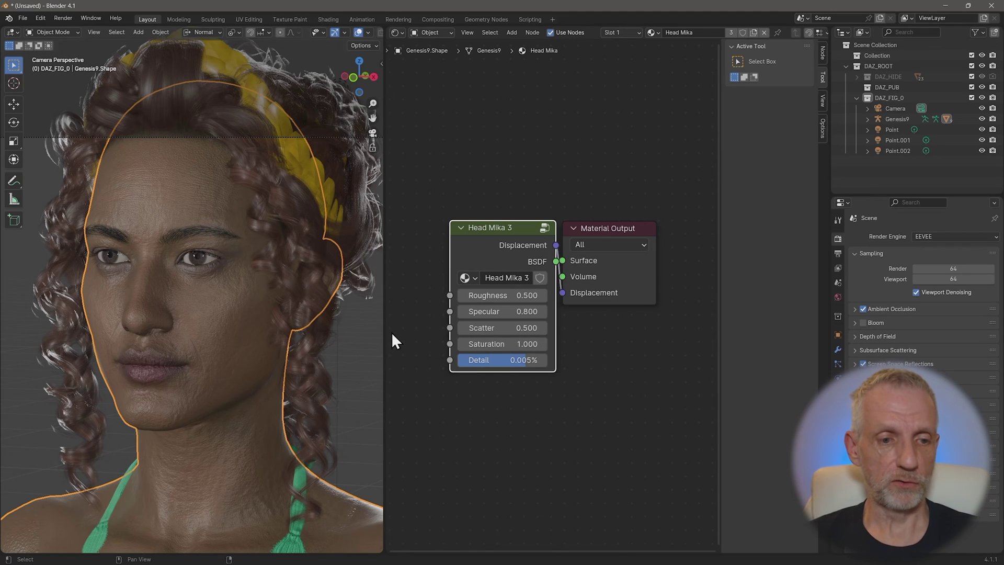
{"action": "left_click_drag", "start_coordinate": [385, 335], "coordinate": [520, 332]}
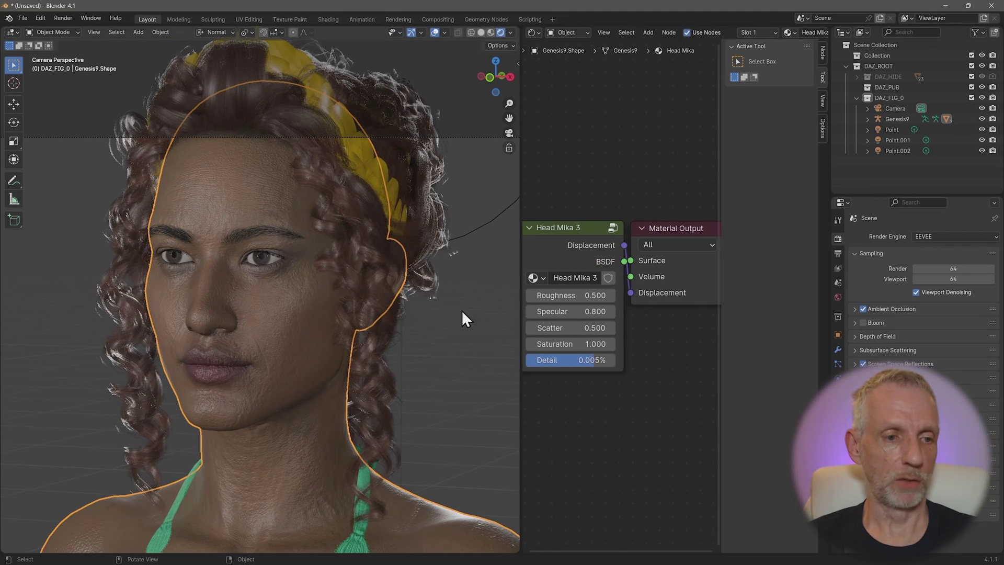
{"action": "scroll", "coordinate": [338, 302], "scroll_direction": "up", "scroll_amount": 2}
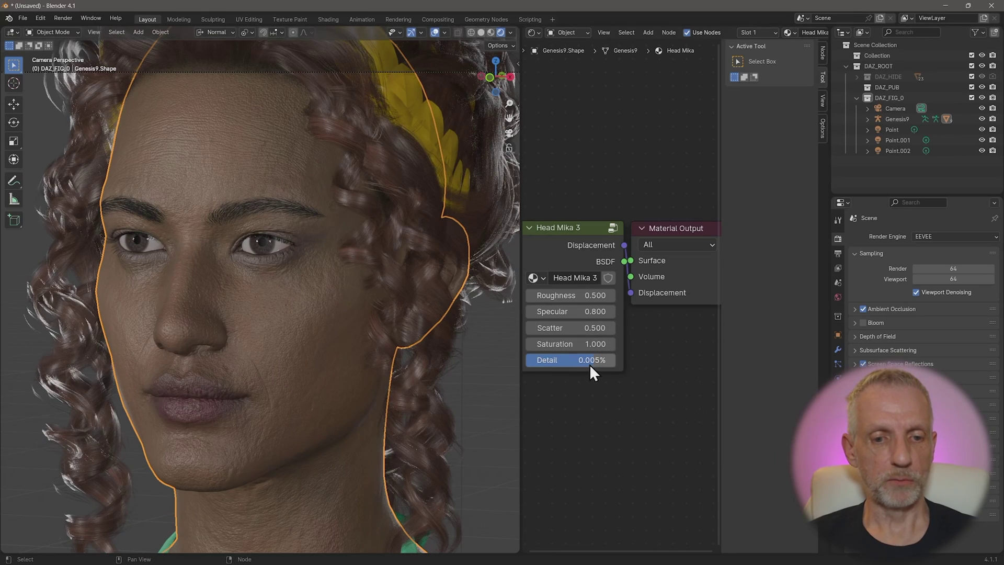
{"action": "left_click_drag", "start_coordinate": [588, 364], "coordinate": [575, 364]}
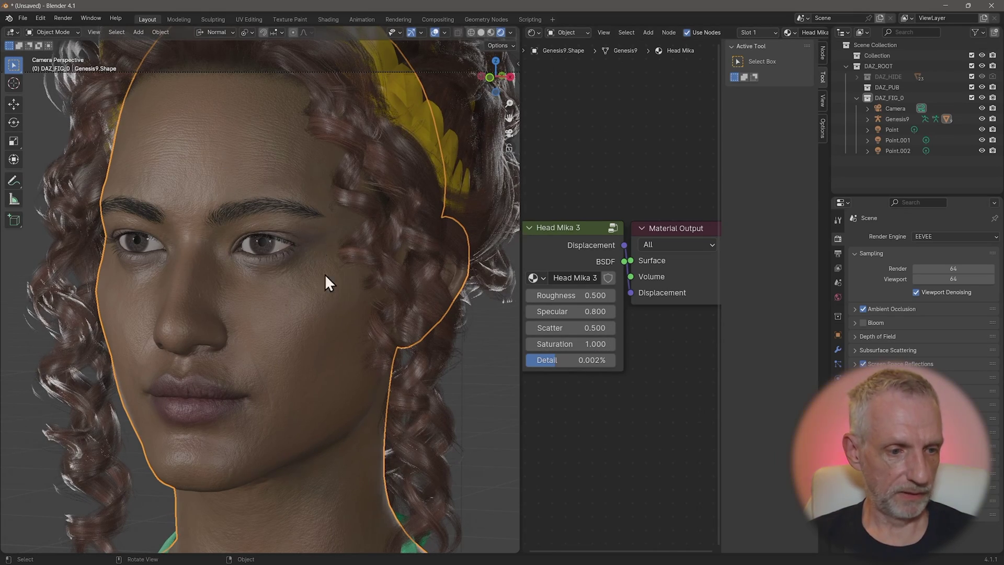
Try a Detail of 0.006% on the Head Mika 3 node, return to the camera view, and set Detail to 0.003%.
{"action": "middle_click_drag", "start_coordinate": [286, 313], "coordinate": [350, 273]}
{"action": "left_click_drag", "start_coordinate": [555, 360], "coordinate": [604, 361]}
{"action": "middle_click_drag", "start_coordinate": [414, 333], "coordinate": [388, 300]}
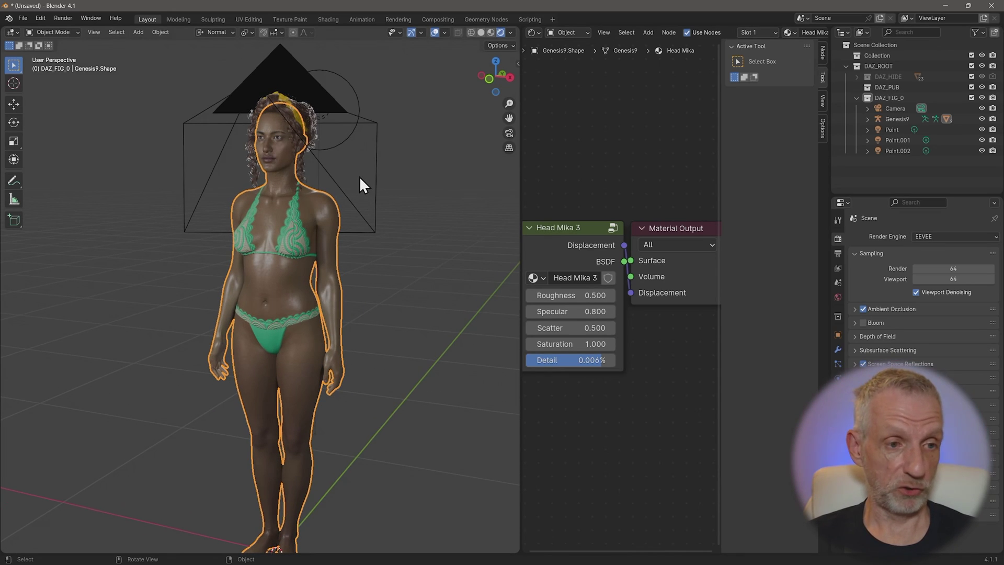
{"action": "key", "text": "KP_0"}
{"action": "middle_click_drag", "start_coordinate": [347, 231], "coordinate": [307, 172], "text": "ctrl"}
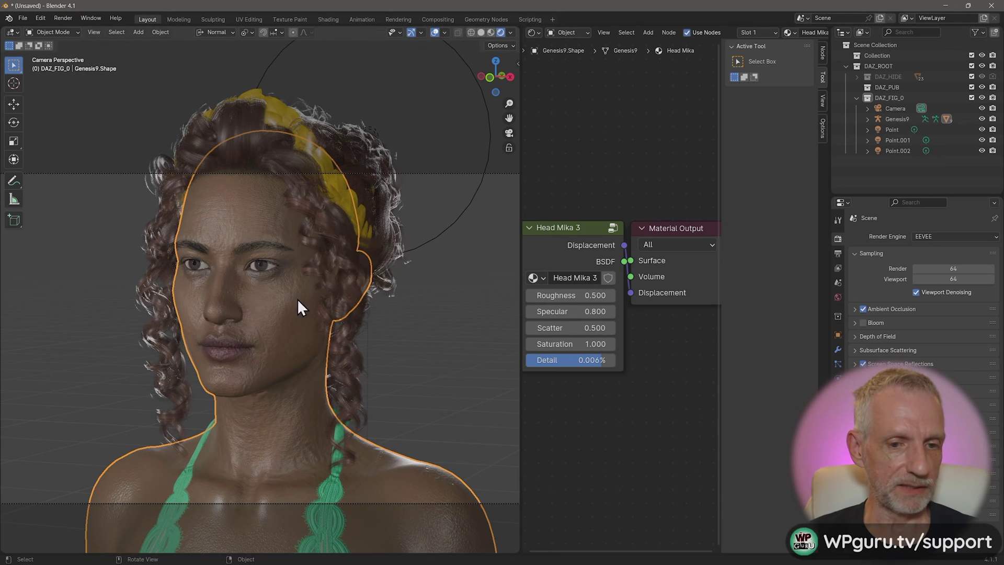
{"action": "left_click_drag", "start_coordinate": [605, 360], "coordinate": [558, 363]}
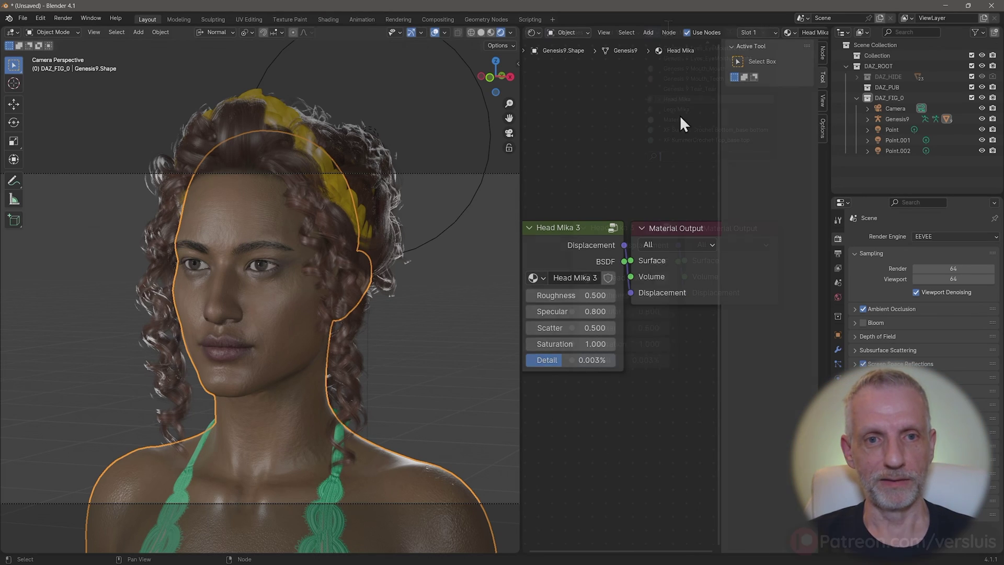
Search the shader editor's material list for "mika" and close it without choosing a material.
{"action": "key", "text": "n"}
{"action": "scroll", "coordinate": [680, 33], "scroll_direction": "down", "scroll_amount": 3}
{"action": "left_click", "coordinate": [652, 32]}
{"action": "type", "text": "mika"}
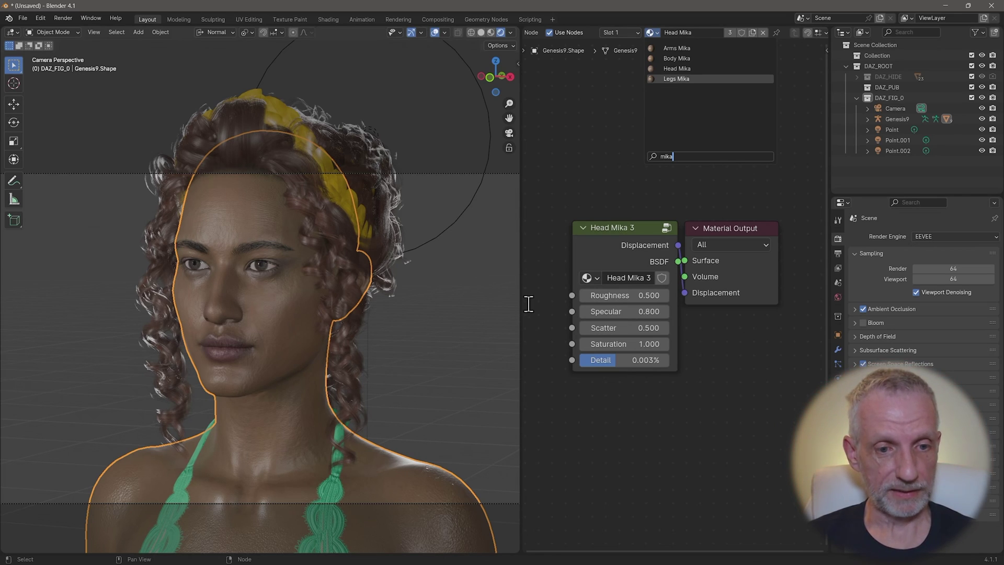
{"action": "key", "text": "Escape"}
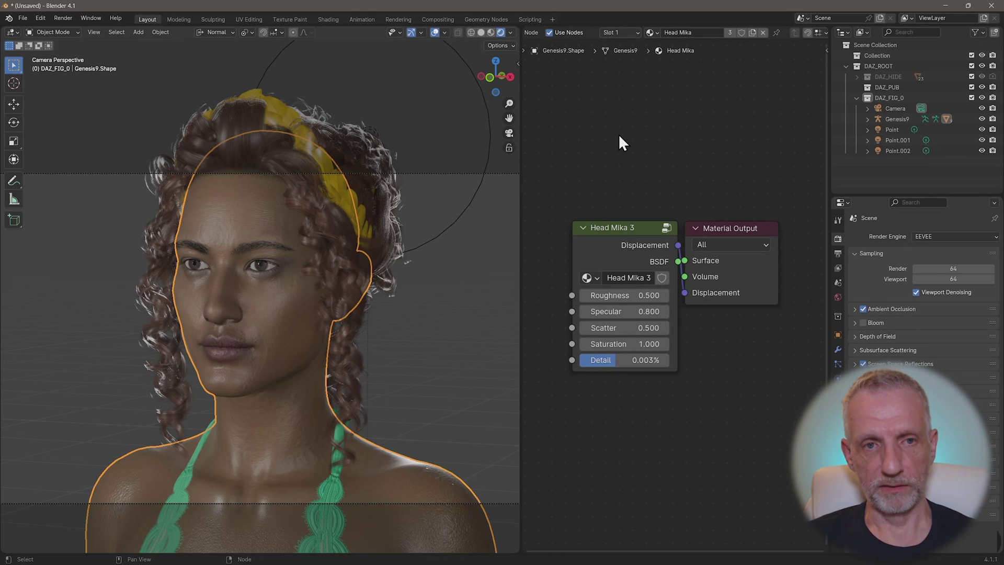
Examine the nodes inside the Head Mika 3 group in a maximized shader editor, and restore the layout.
{"action": "key", "text": "ctrl+space"}
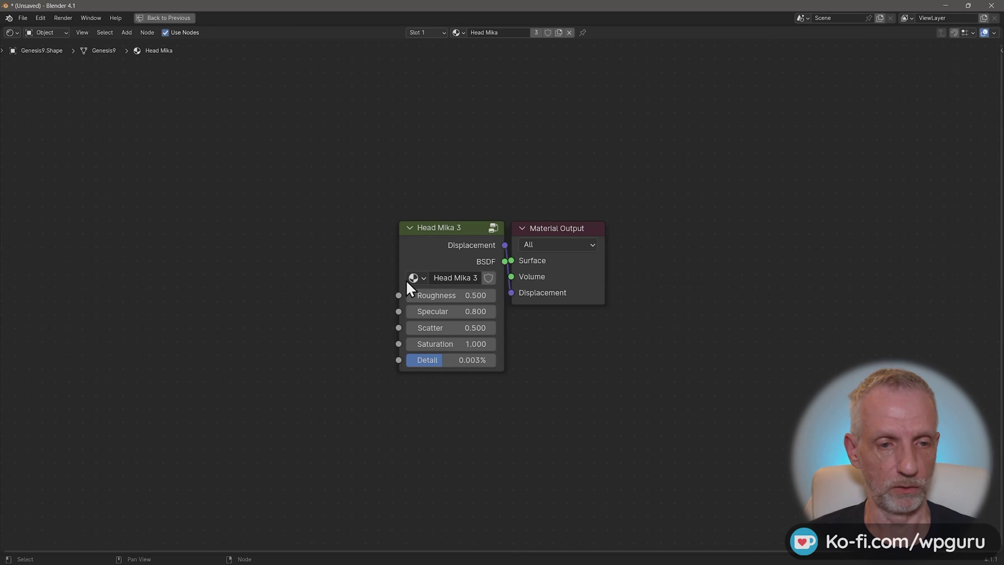
{"action": "left_click", "coordinate": [437, 241]}
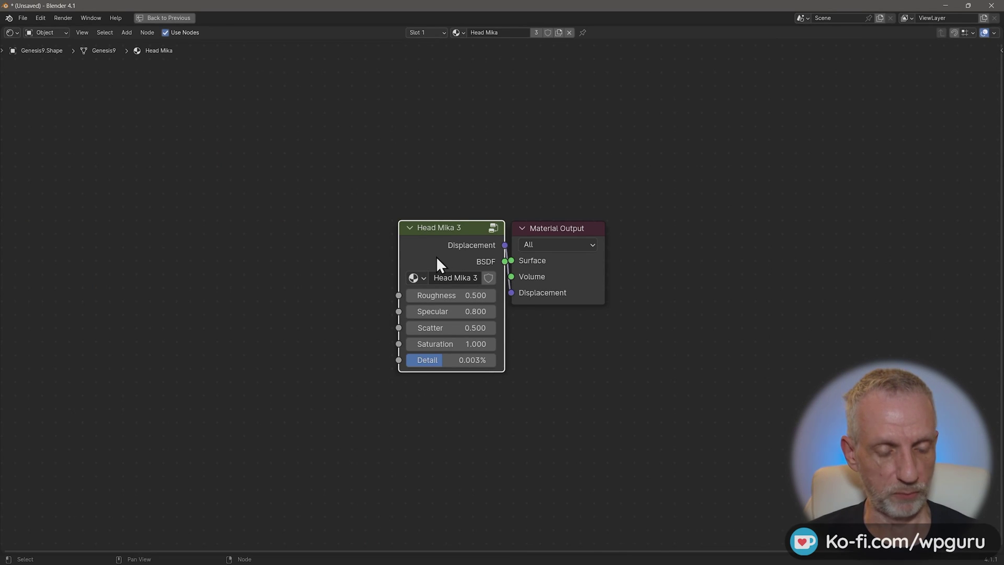
{"action": "key", "text": "Tab"}
{"action": "scroll", "coordinate": [532, 264], "scroll_direction": "down", "scroll_amount": 2}
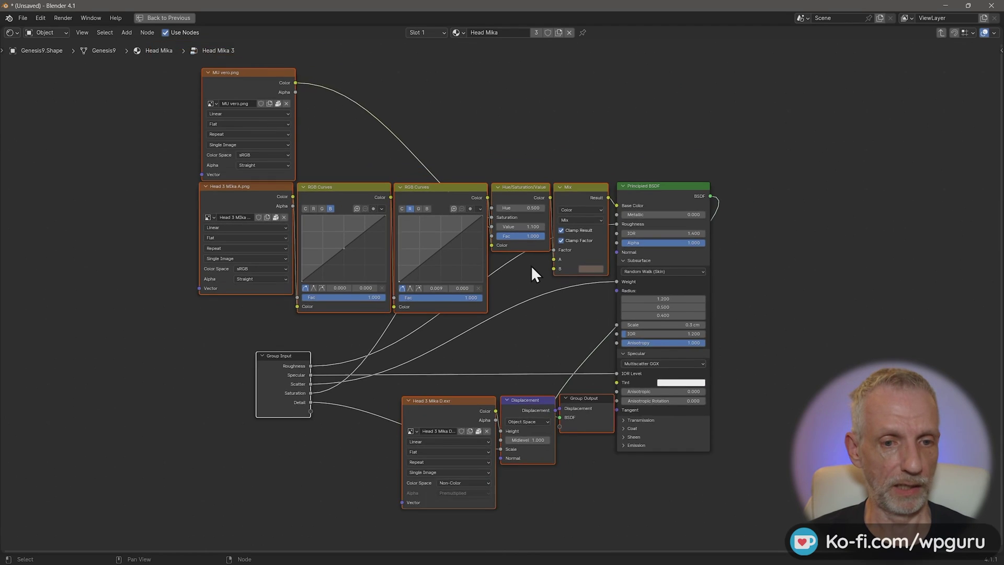
{"action": "scroll", "coordinate": [530, 265], "scroll_direction": "up", "scroll_amount": 1}
{"action": "middle_click_drag", "start_coordinate": [530, 264], "coordinate": [561, 292]}
{"action": "scroll", "coordinate": [555, 298], "scroll_direction": "down", "scroll_amount": 1}
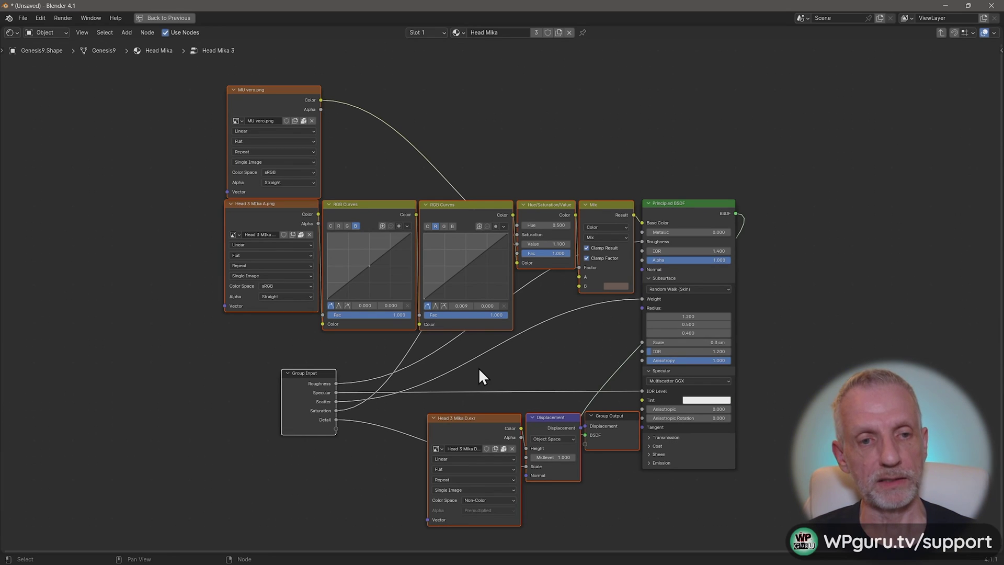
{"action": "key", "text": "Tab"}
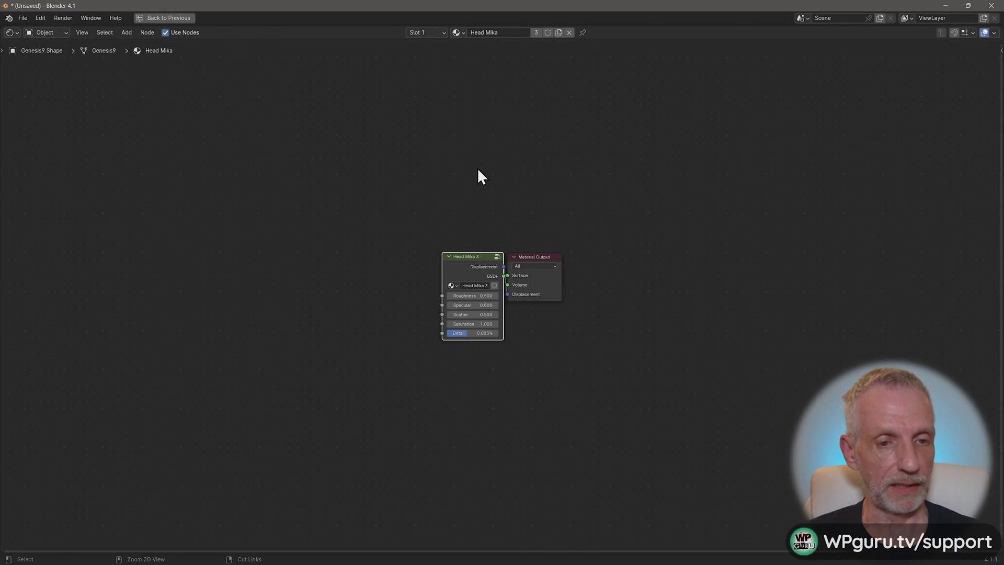
{"action": "key", "text": "ctrl+space"}
Enlarge the 3D viewport, try the Punchy and Greyscale looks from Humanify, and deselect the figure.
{"action": "left_click_drag", "start_coordinate": [520, 277], "coordinate": [719, 260]}
{"action": "middle_click_drag", "start_coordinate": [526, 274], "coordinate": [559, 257], "text": "shift"}
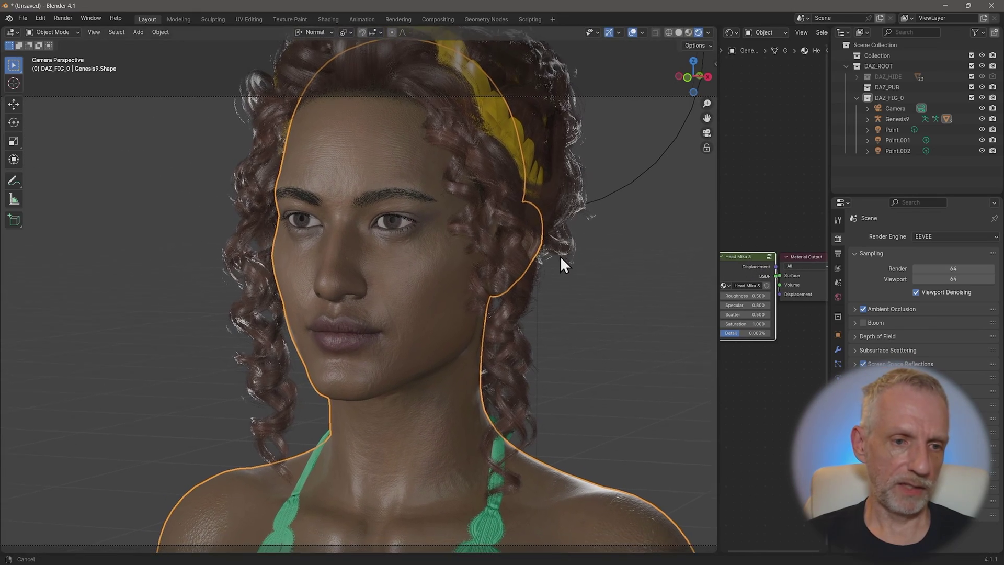
{"action": "key", "text": "n"}
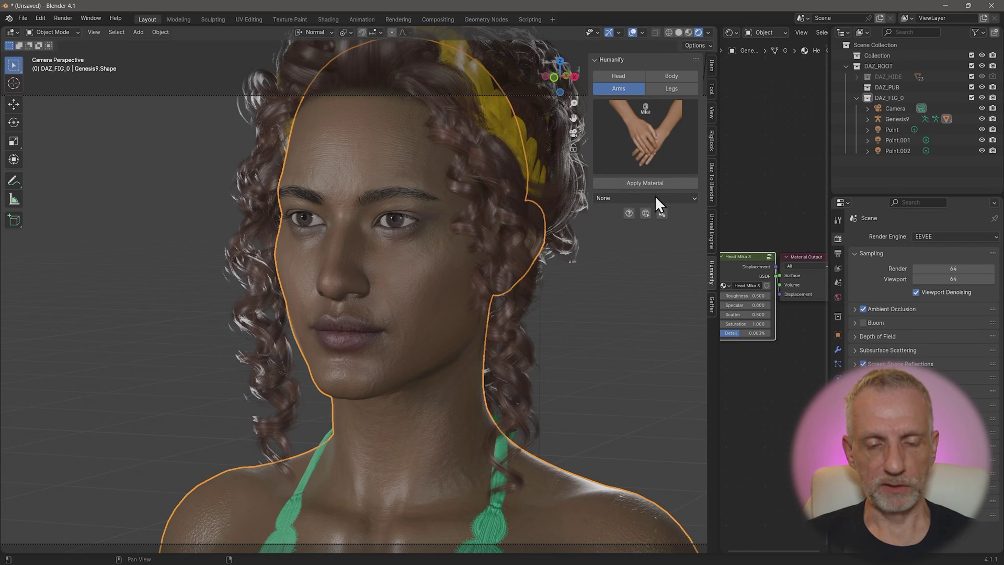
{"action": "left_click", "coordinate": [691, 197]}
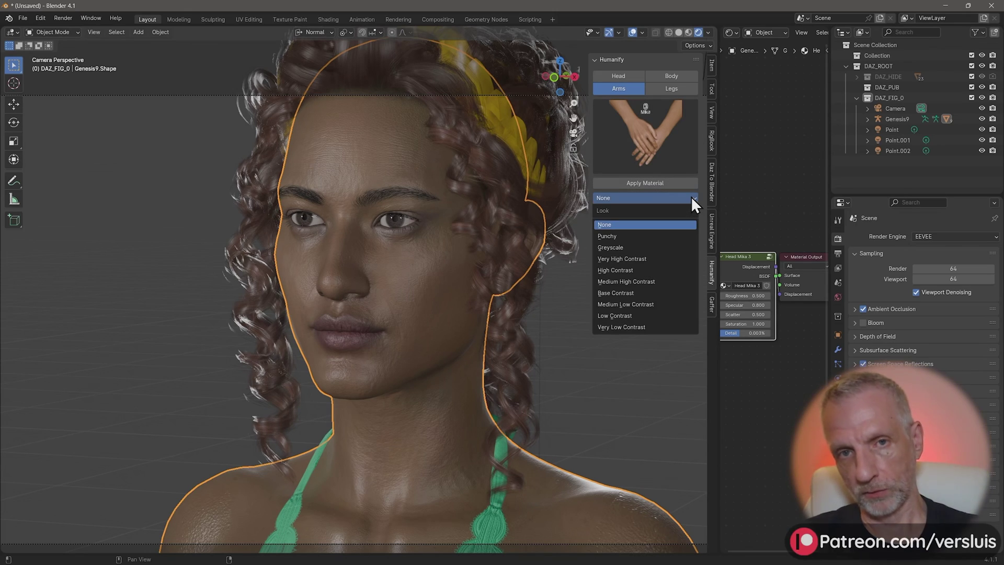
{"action": "left_click", "coordinate": [654, 237]}
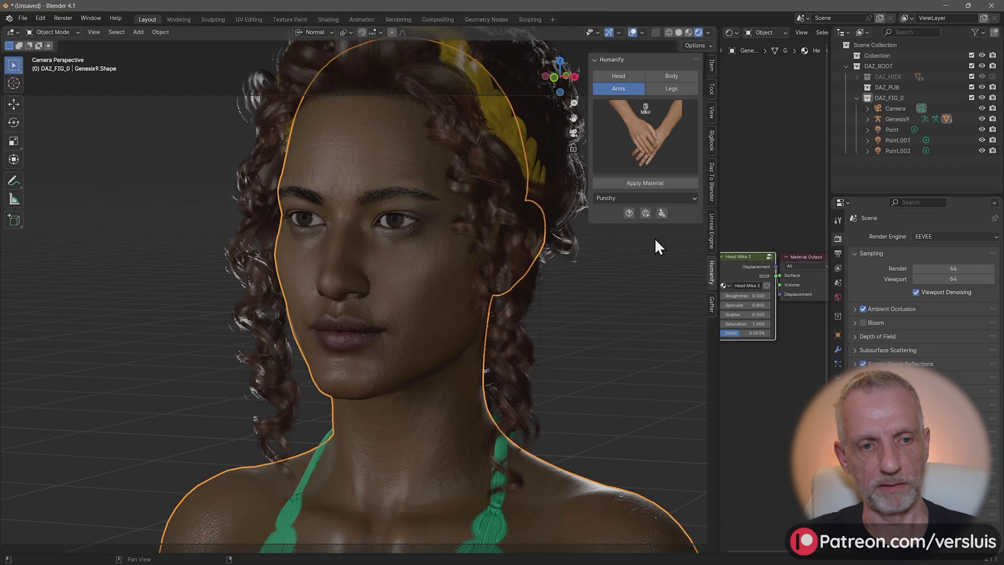
{"action": "left_click", "coordinate": [687, 198]}
{"action": "left_click", "coordinate": [681, 247]}
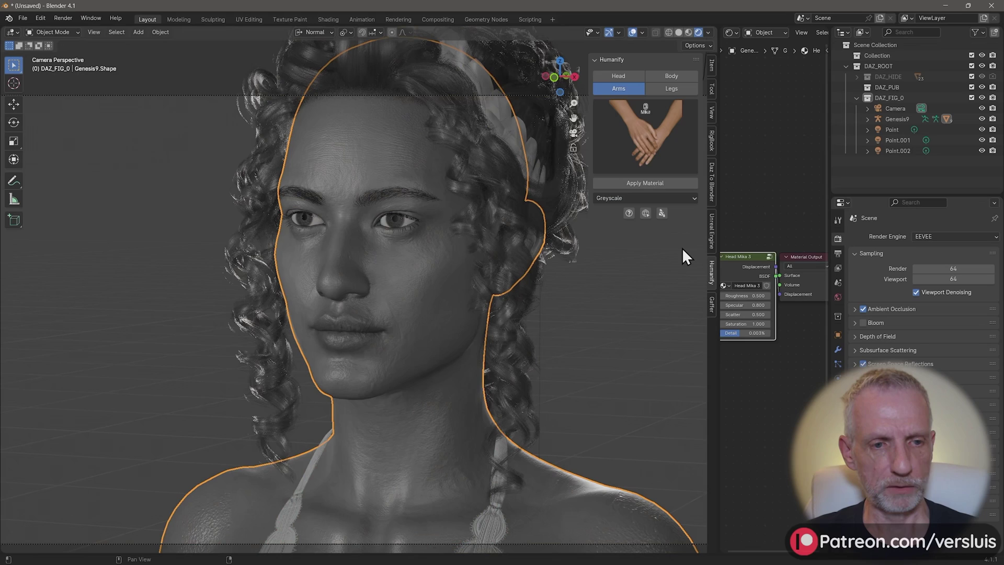
{"action": "left_click", "coordinate": [608, 335]}
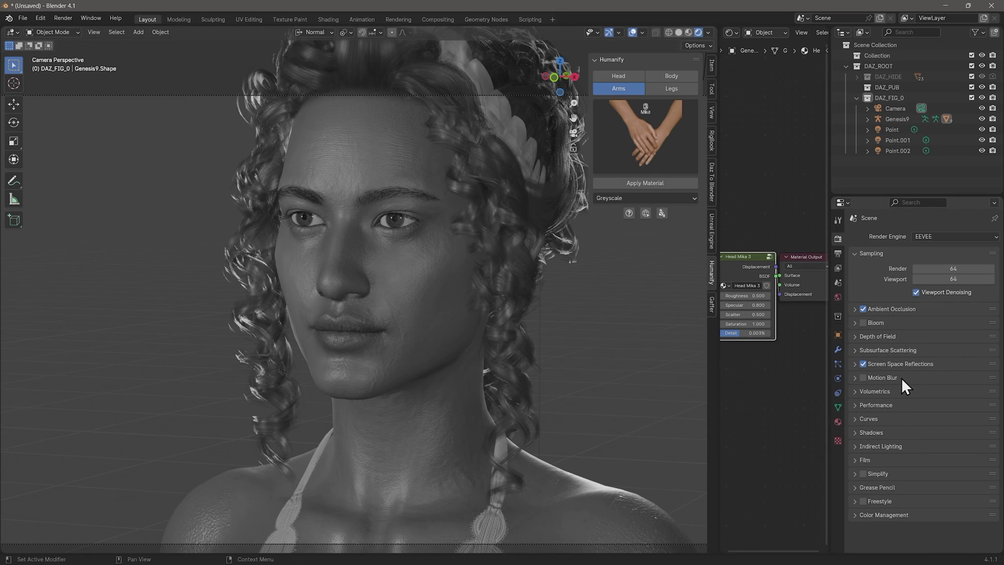
Expand the scene's Color Management settings and check the Look option there.
{"action": "left_click", "coordinate": [858, 515]}
{"action": "scroll", "coordinate": [900, 429], "scroll_direction": "down", "scroll_amount": 4}
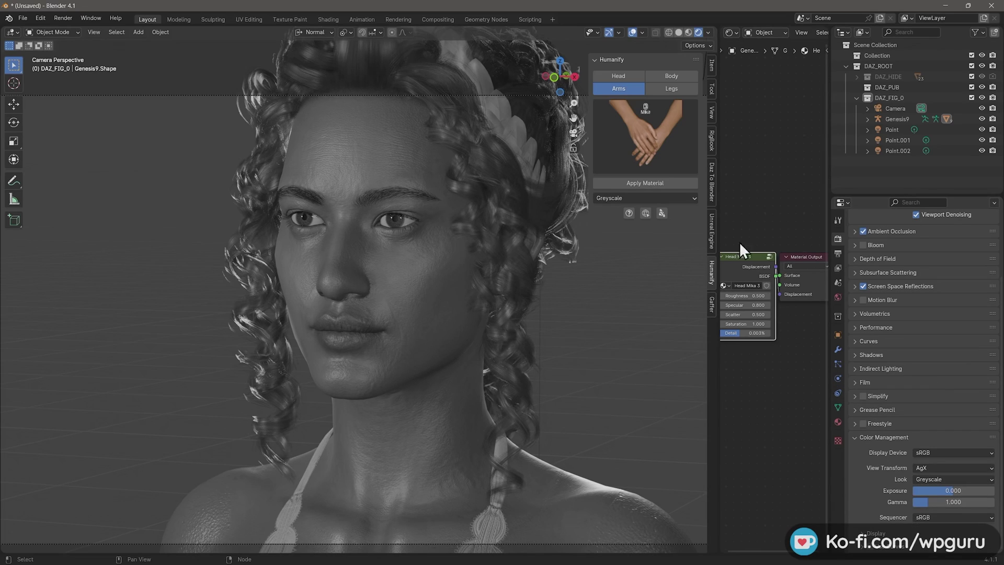
{"action": "left_click", "coordinate": [973, 480]}
Try the High Contrast, Base Contrast and Low Contrast looks in Humanify, and reset the look to None.
{"action": "left_click", "coordinate": [683, 197]}
{"action": "left_click", "coordinate": [660, 269]}
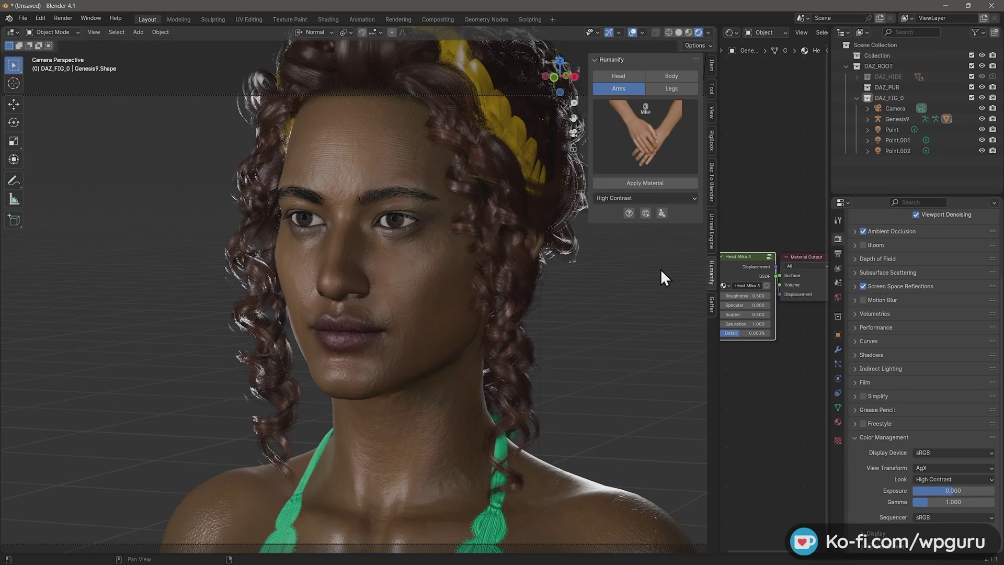
{"action": "left_click", "coordinate": [675, 199]}
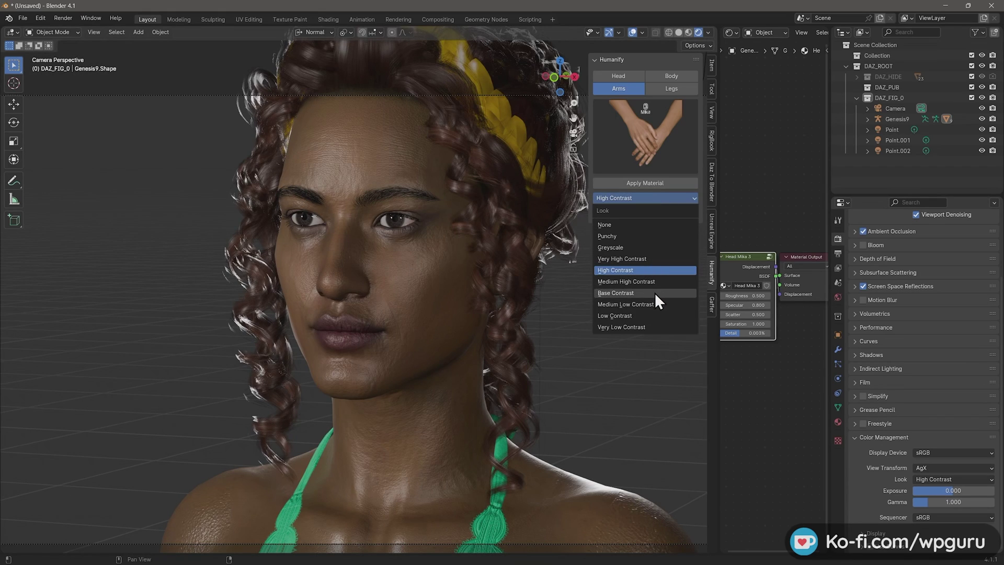
{"action": "left_click", "coordinate": [655, 293]}
{"action": "left_click", "coordinate": [671, 197]}
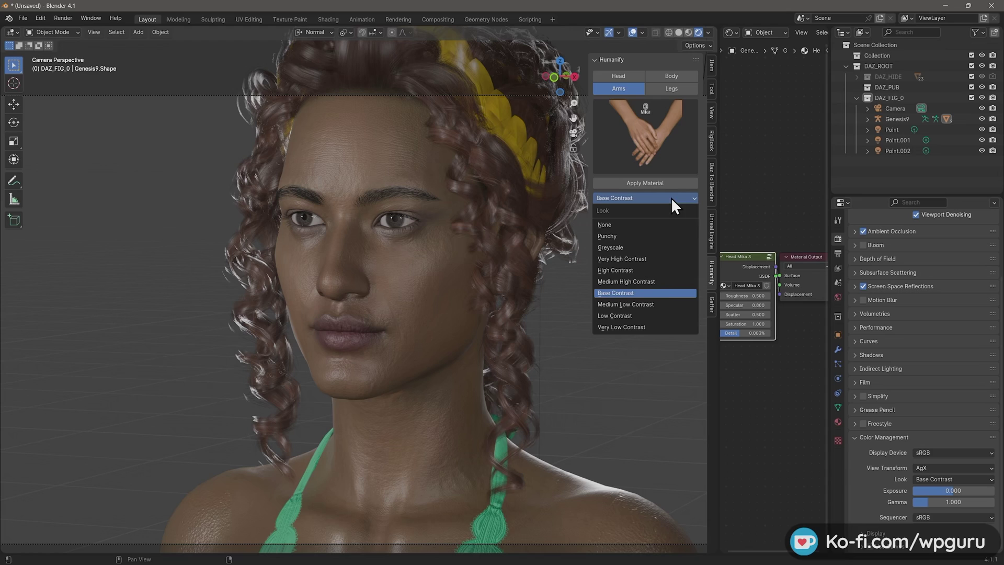
{"action": "left_click", "coordinate": [660, 314]}
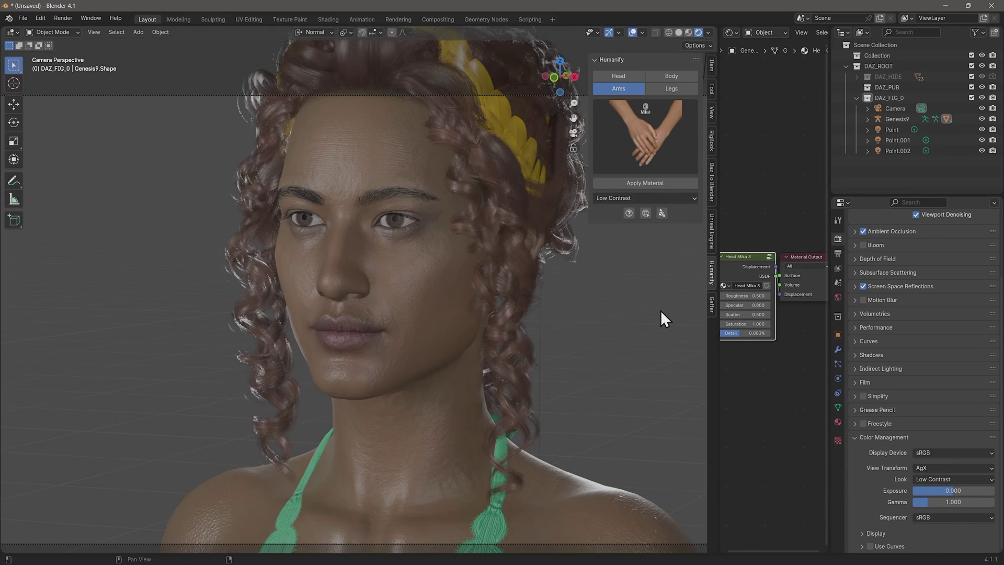
{"action": "left_click", "coordinate": [672, 198]}
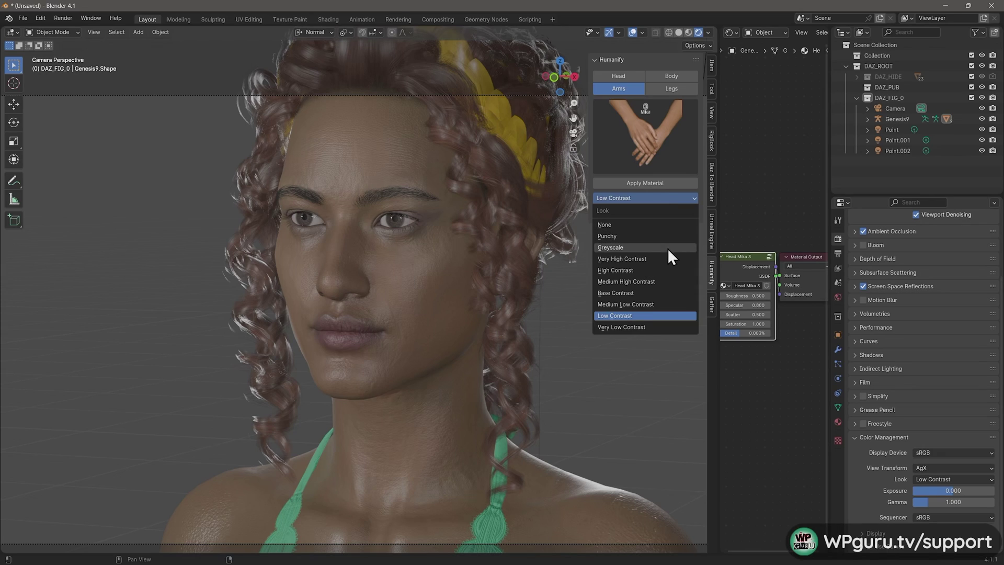
{"action": "left_click", "coordinate": [667, 271]}
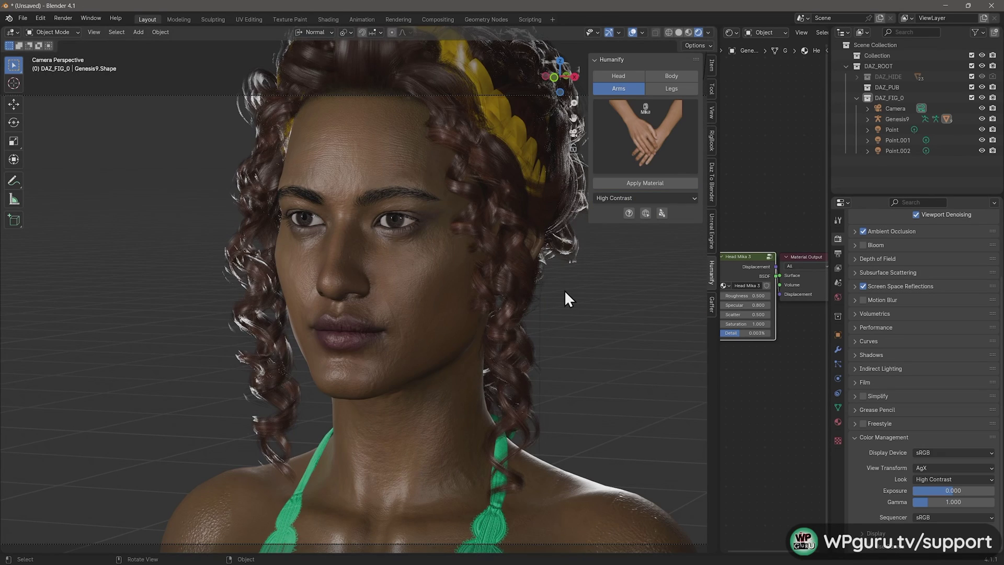
{"action": "left_click", "coordinate": [668, 198]}
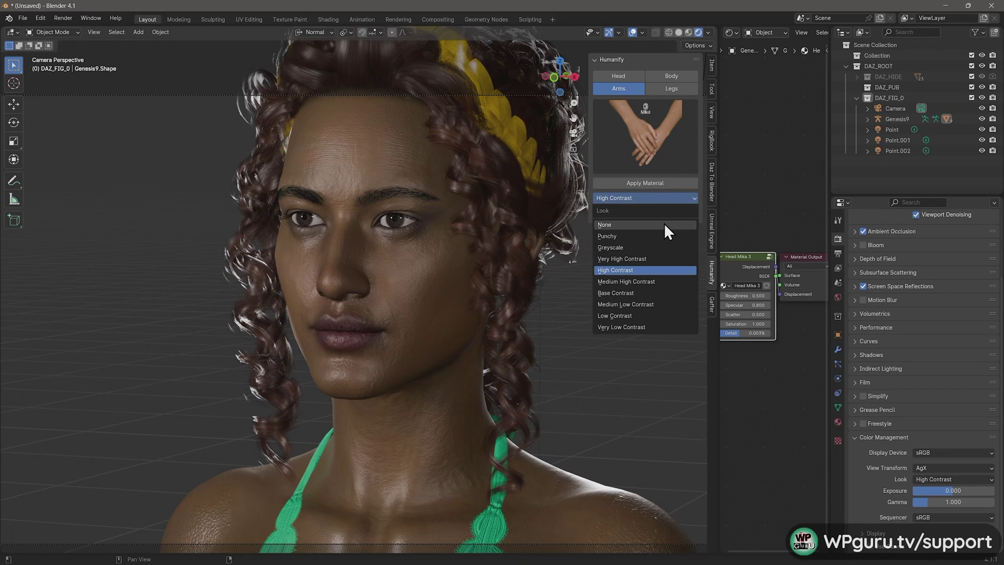
{"action": "left_click", "coordinate": [661, 225]}
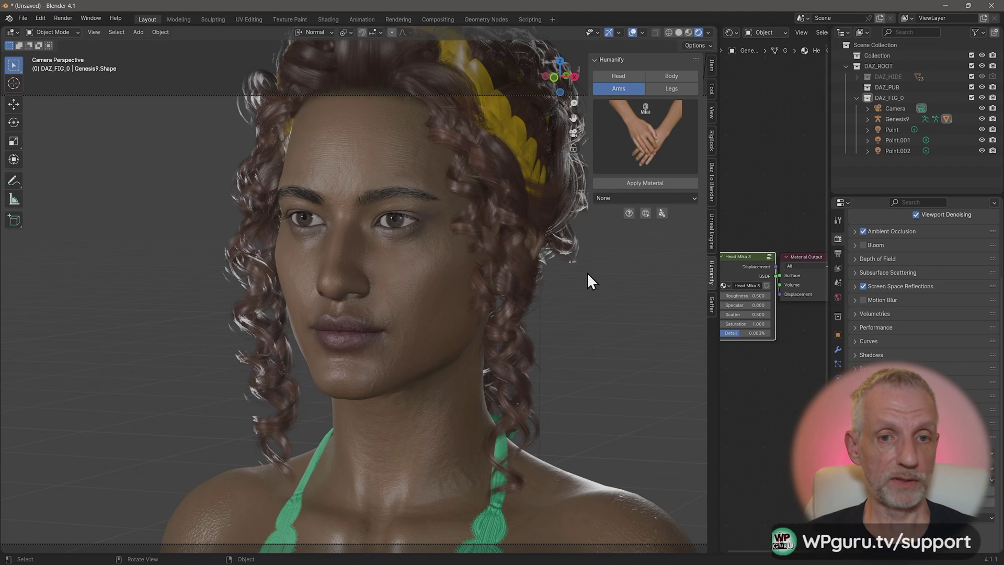
Browse the Humanify gallery of available arm skin materials.
{"action": "left_click", "coordinate": [654, 149]}
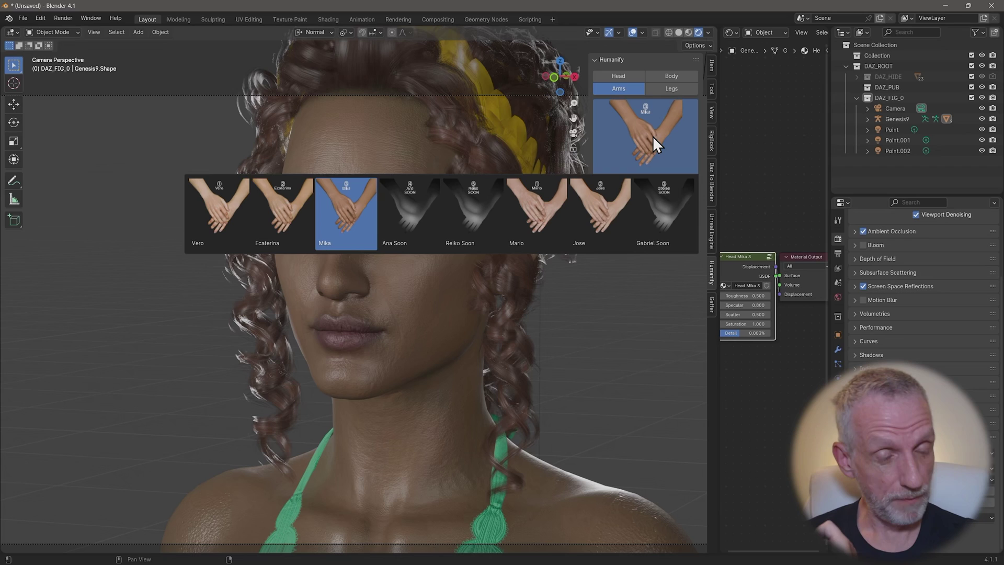
{"action": "left_click", "coordinate": [652, 136]}
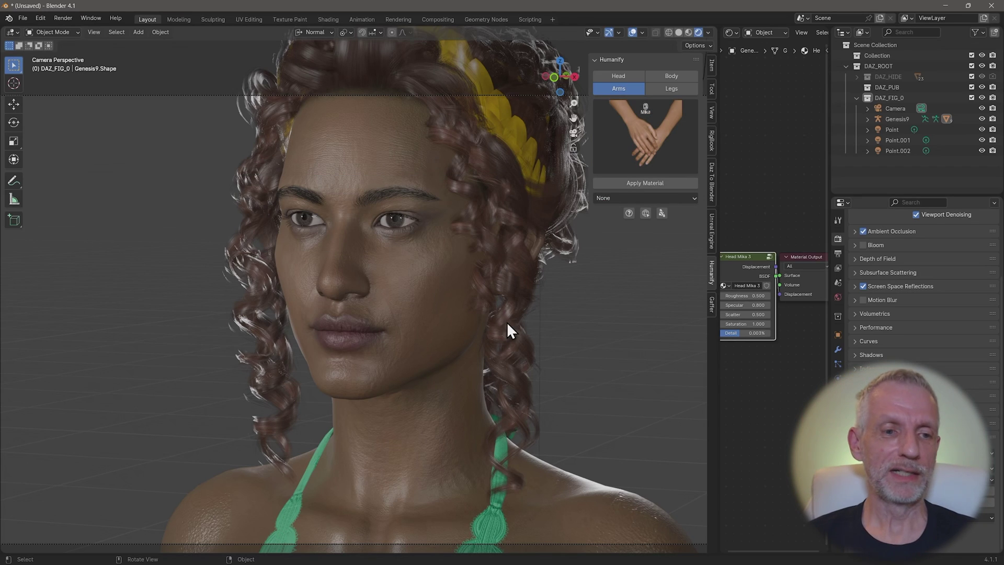
{"action": "middle_click_drag", "start_coordinate": [507, 324], "coordinate": [673, 312]}
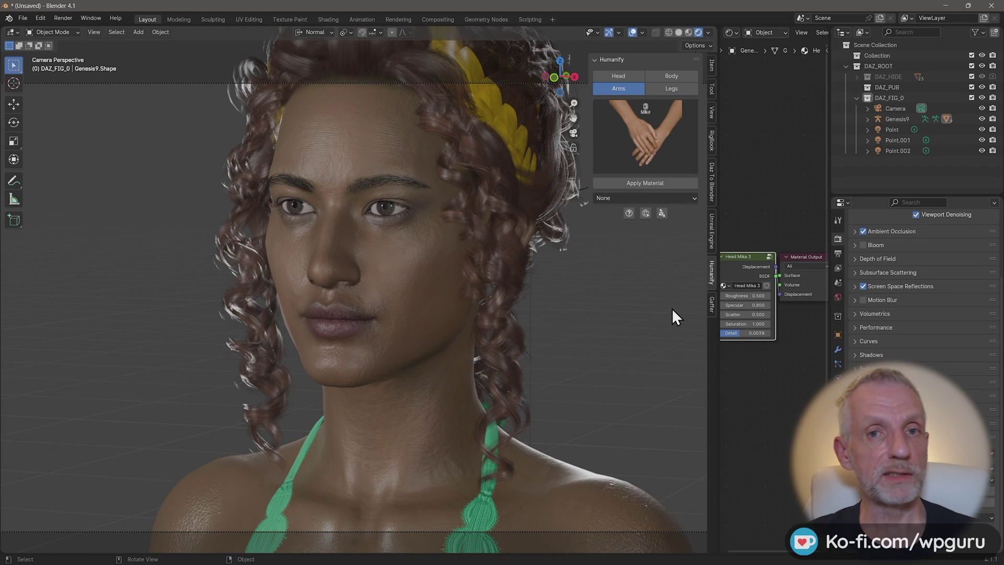
{"action": "left_click", "coordinate": [655, 138]}
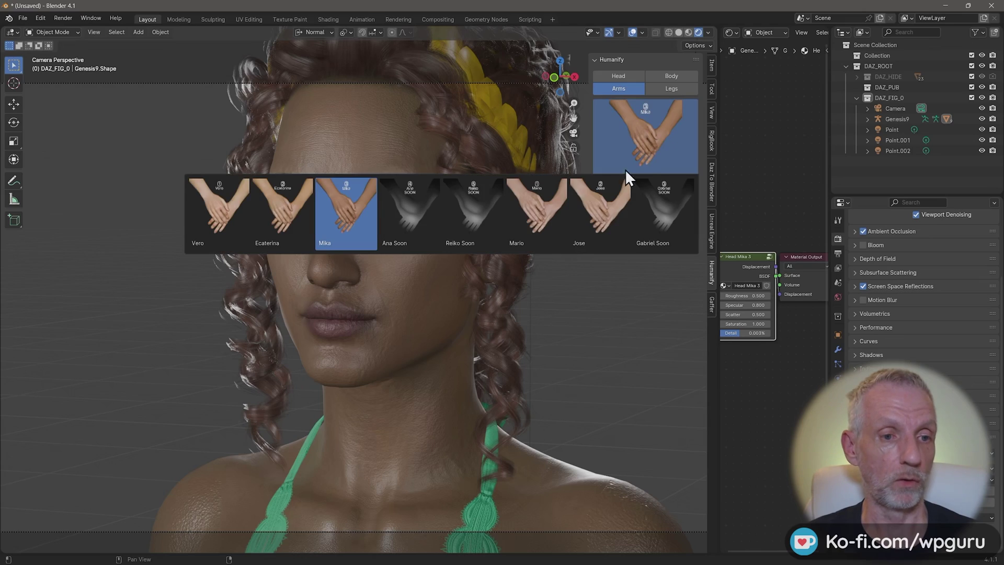